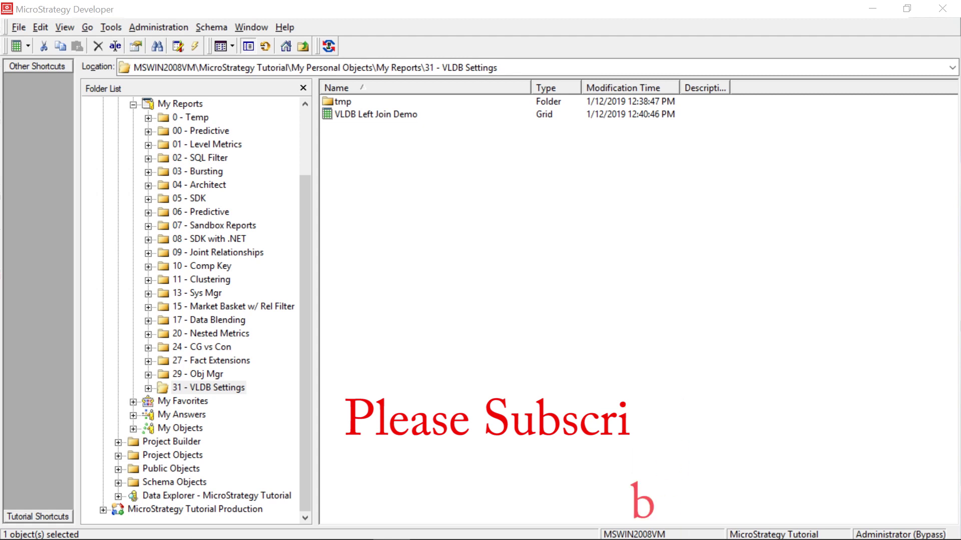
# Step: Run the VLDB Left Join Demo report and enlarge its window to show the full report layout
pyautogui.rightClick(371, 116)
pyautogui.click(405, 143)
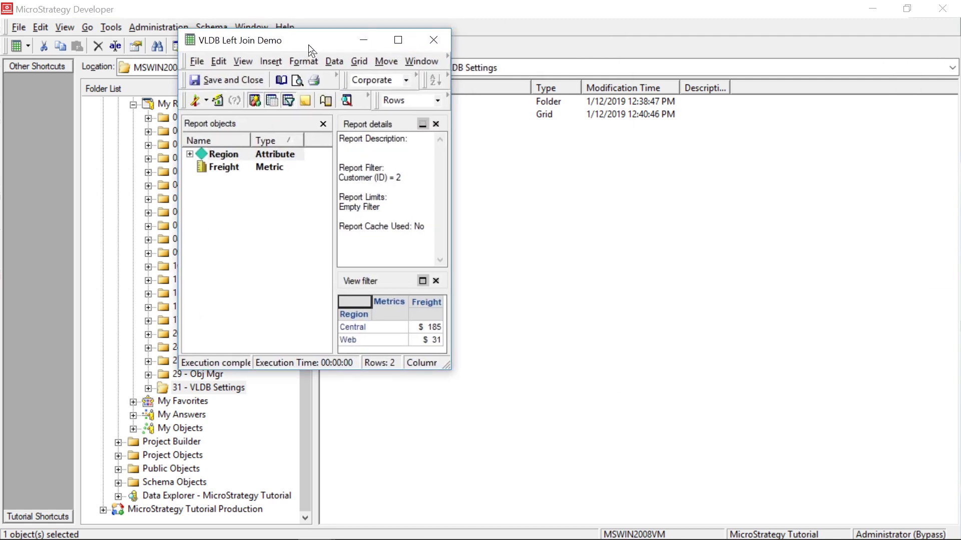
pyautogui.moveTo(579, 390); pyautogui.dragTo(772, 447)
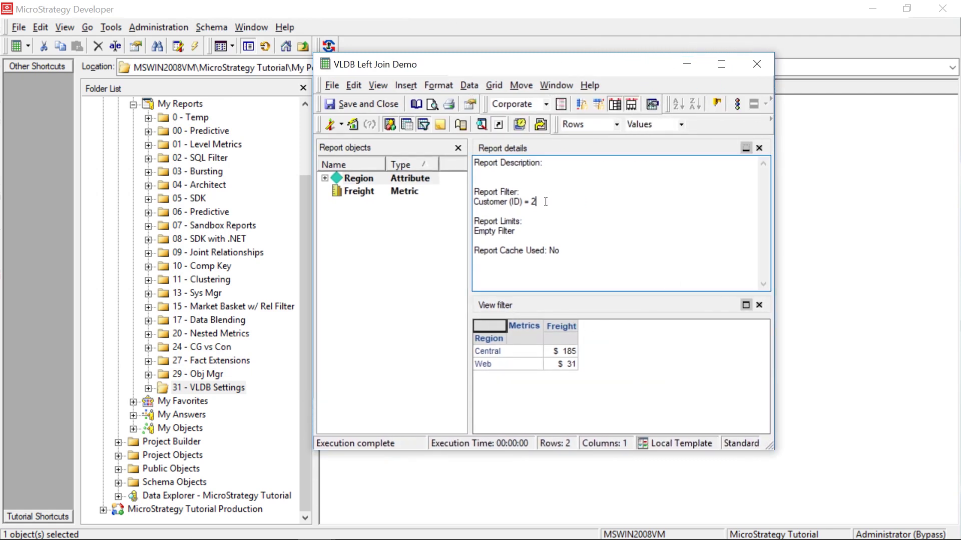
# Step: Examine the report filter on Customer (ID) and the Freight values for the Central and Web regions
pyautogui.moveTo(540, 200); pyautogui.dragTo(469, 202)
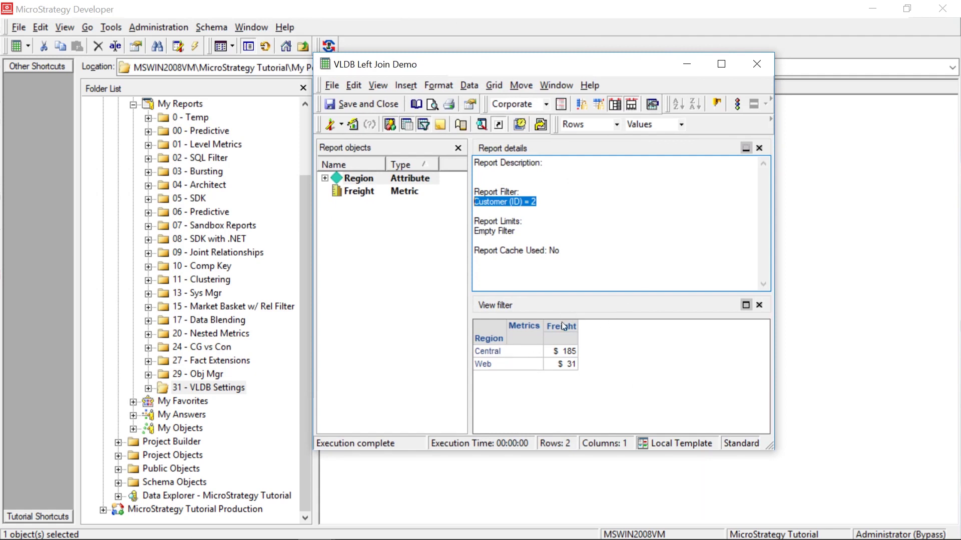
pyautogui.click(563, 353)
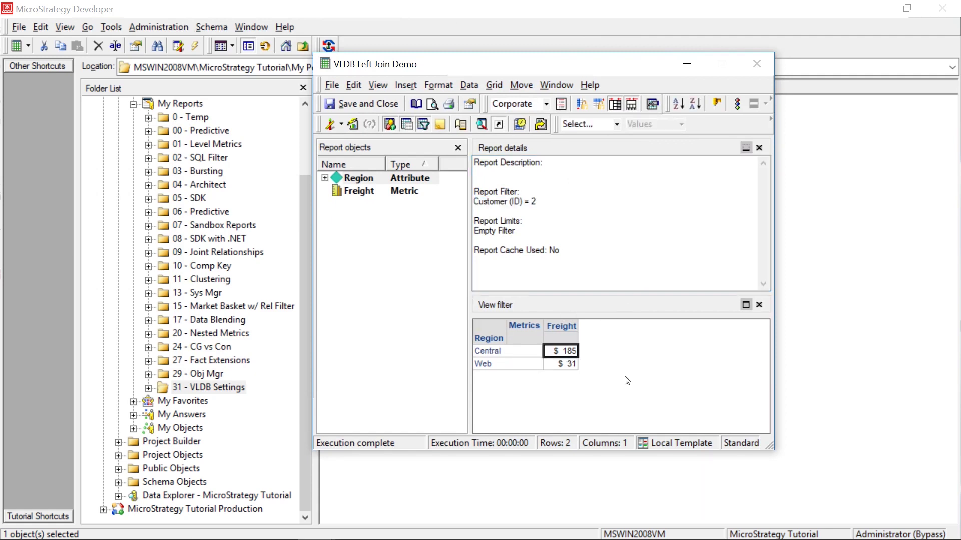
pyautogui.click(574, 369)
pyautogui.click(573, 353)
pyautogui.click(574, 369)
pyautogui.click(573, 356)
pyautogui.moveTo(628, 290); pyautogui.dragTo(632, 277)
pyautogui.click(501, 334)
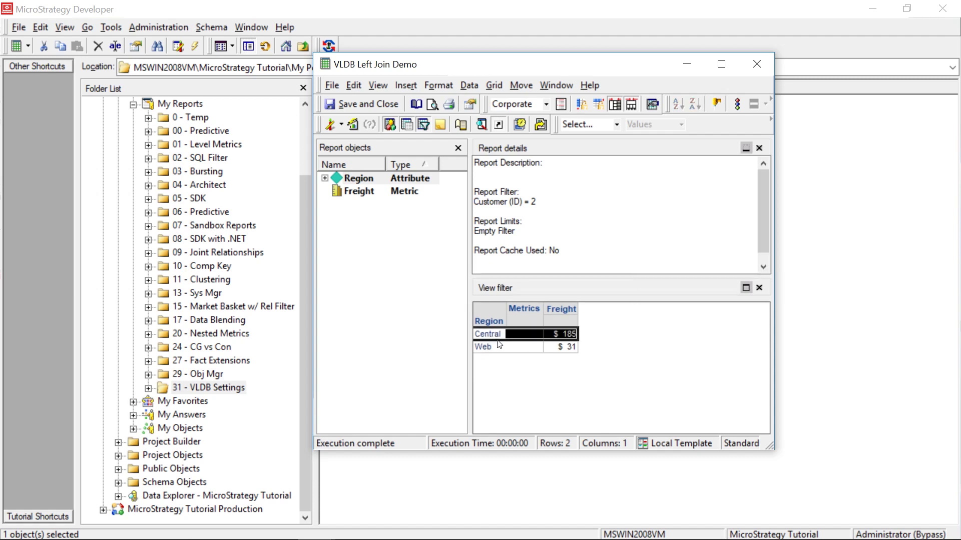
pyautogui.click(501, 347)
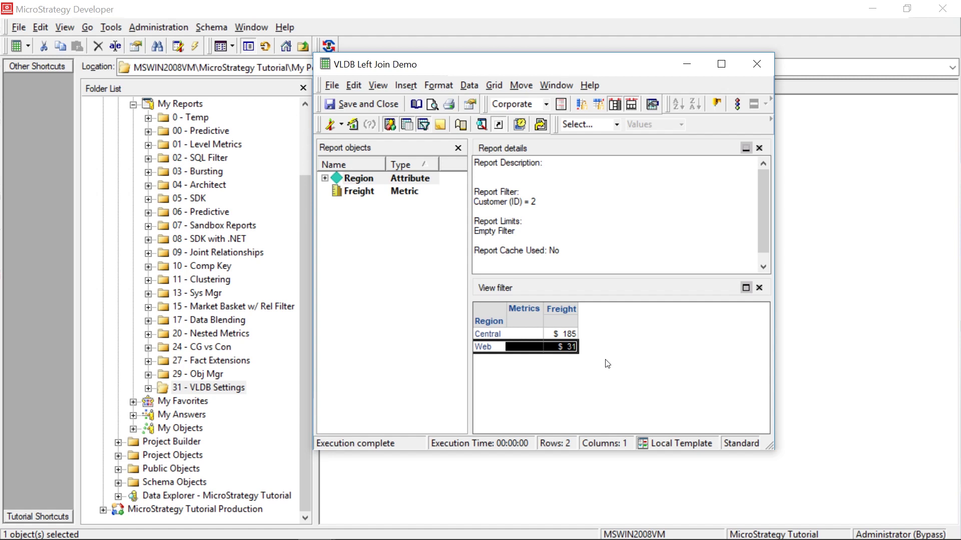
# Step: Show the report in SQL View and find the Pass0 SQL statement
pyautogui.moveTo(613, 70); pyautogui.dragTo(634, 62)
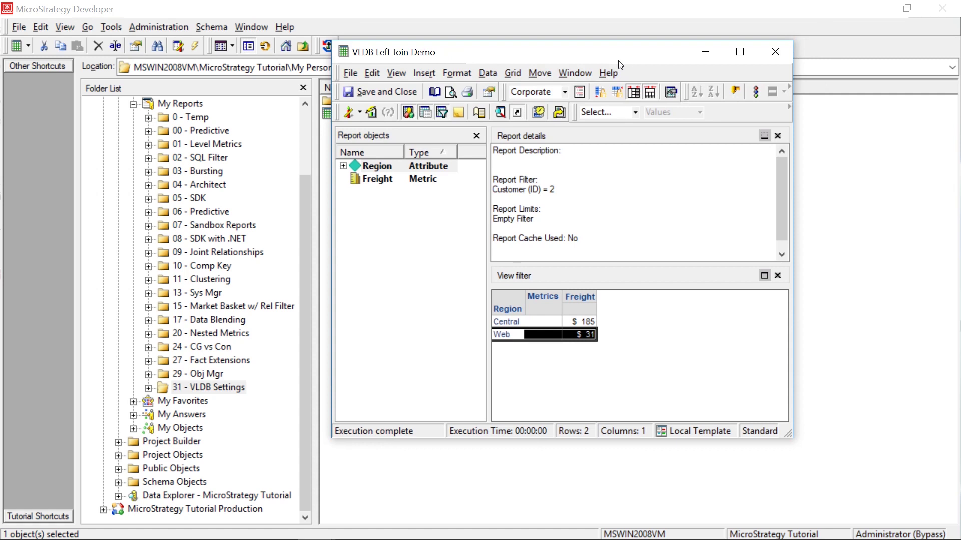
pyautogui.click(397, 74)
pyautogui.click(418, 154)
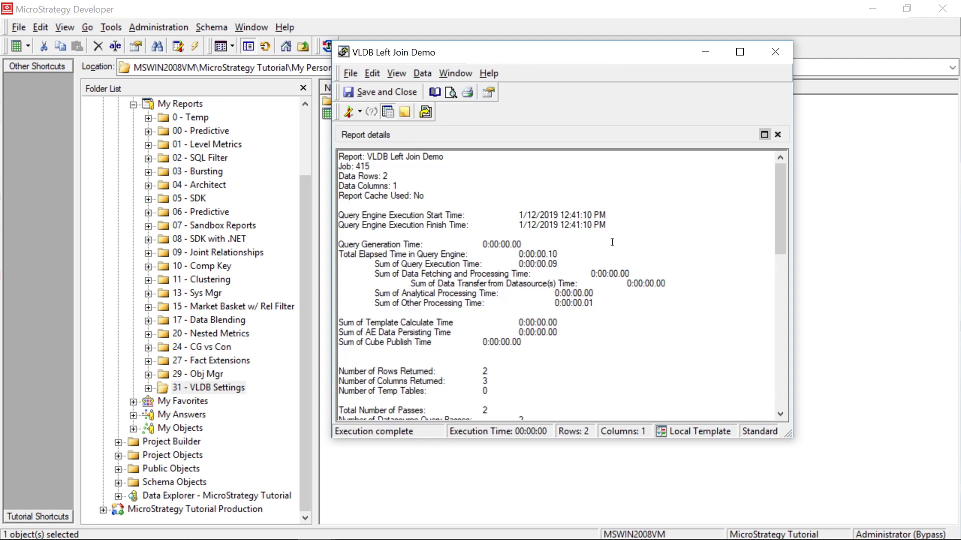
pyautogui.moveTo(779, 201); pyautogui.dragTo(771, 321)
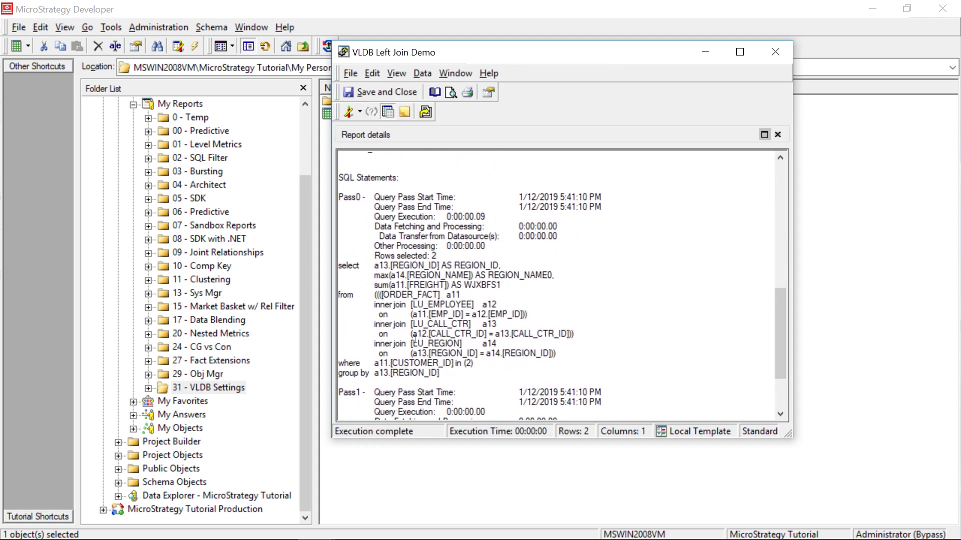
# Step: Examine the Pass0 inner joins between ORDER_FACT, LU_EMPLOYEE, LU_CALL_CTR and LU_REGION
pyautogui.moveTo(373, 309); pyautogui.dragTo(411, 325)
pyautogui.moveTo(375, 296); pyautogui.dragTo(488, 304)
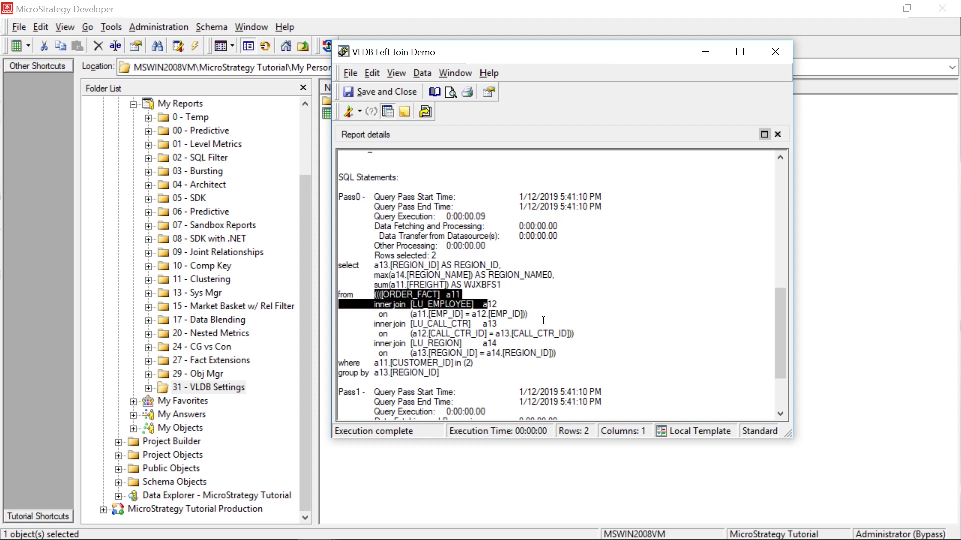
pyautogui.moveTo(375, 324); pyautogui.dragTo(576, 334)
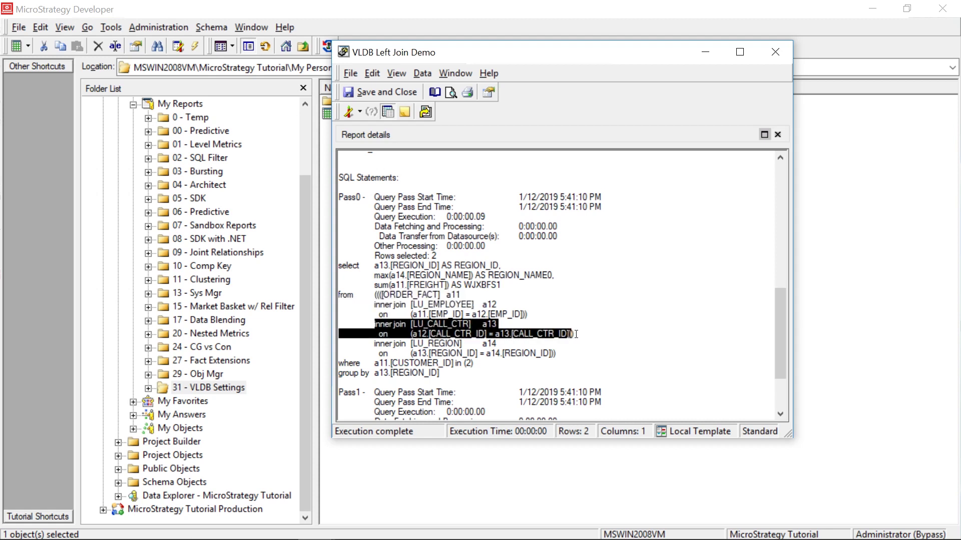
pyautogui.click(447, 371)
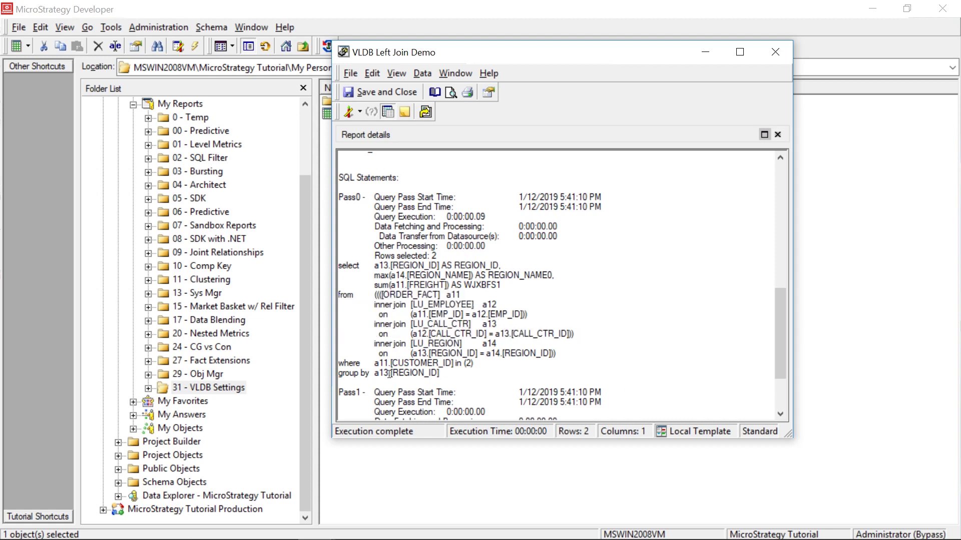
pyautogui.press('Down')
pyautogui.moveTo(374, 343); pyautogui.dragTo(462, 343)
pyautogui.moveTo(375, 294); pyautogui.dragTo(462, 295)
pyautogui.click(447, 331)
pyautogui.moveTo(376, 333); pyautogui.dragTo(340, 343)
pyautogui.click(555, 354)
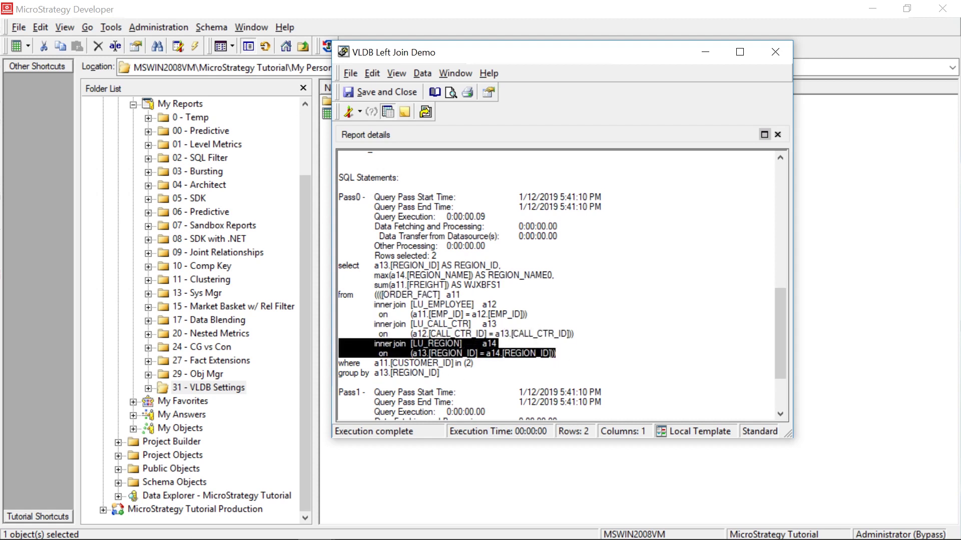
pyautogui.click(527, 314)
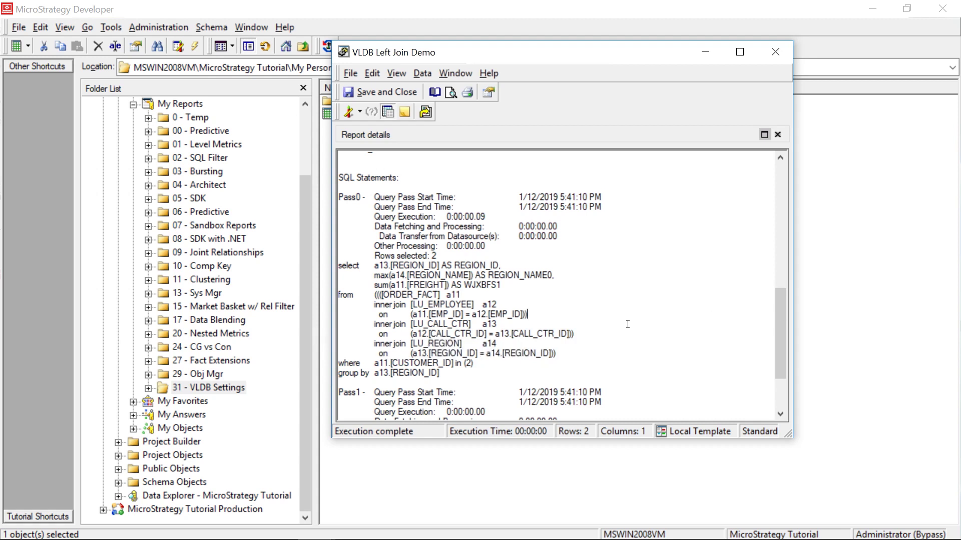
pyautogui.click(418, 354)
pyautogui.moveTo(412, 324); pyautogui.dragTo(605, 335)
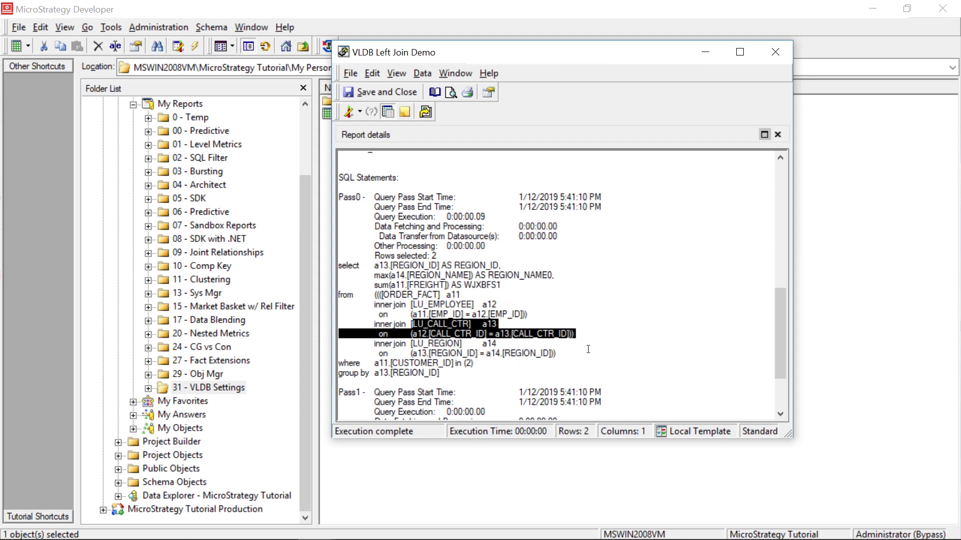
pyautogui.moveTo(410, 304); pyautogui.dragTo(542, 314)
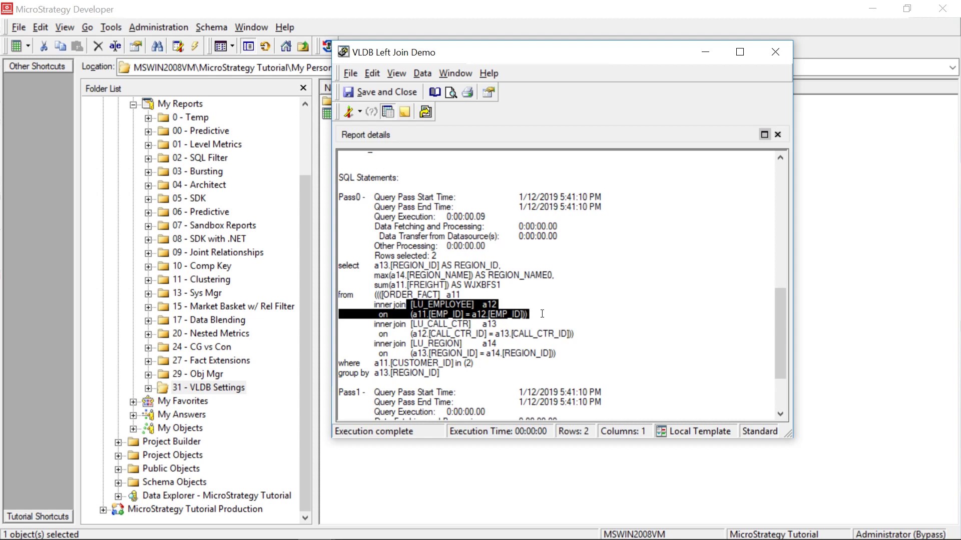
pyautogui.moveTo(503, 367); pyautogui.dragTo(298, 290)
# Step: Switch the report to Design View and open its VLDB Properties
pyautogui.click(348, 112)
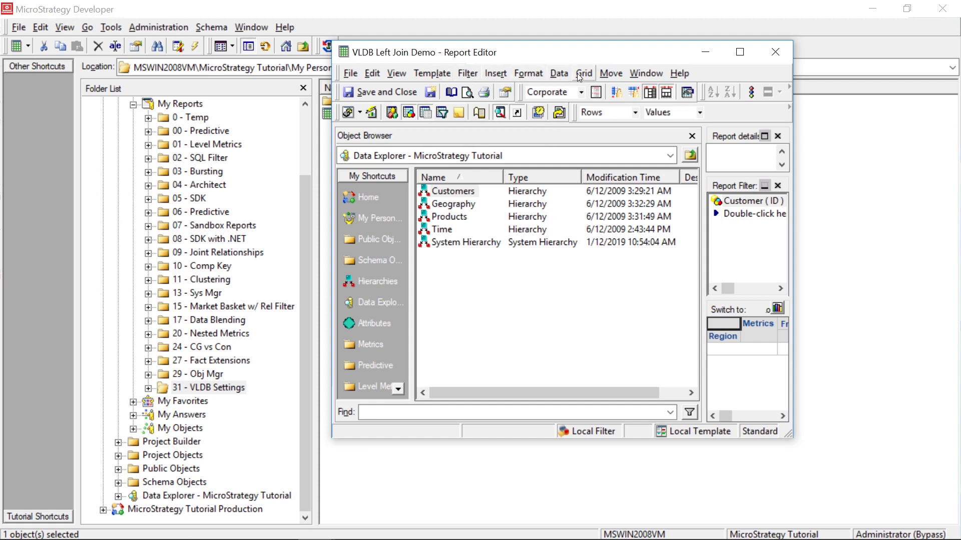
pyautogui.click(559, 74)
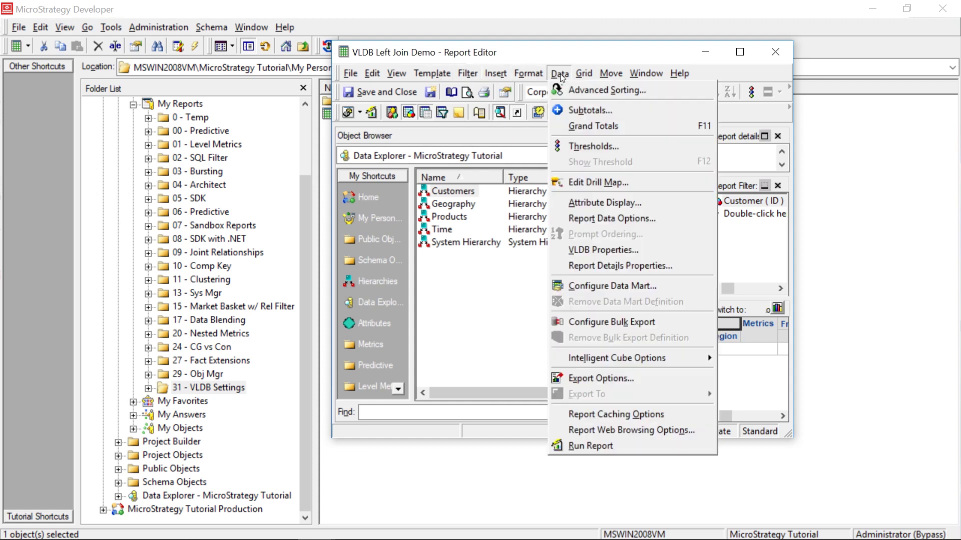
pyautogui.click(602, 250)
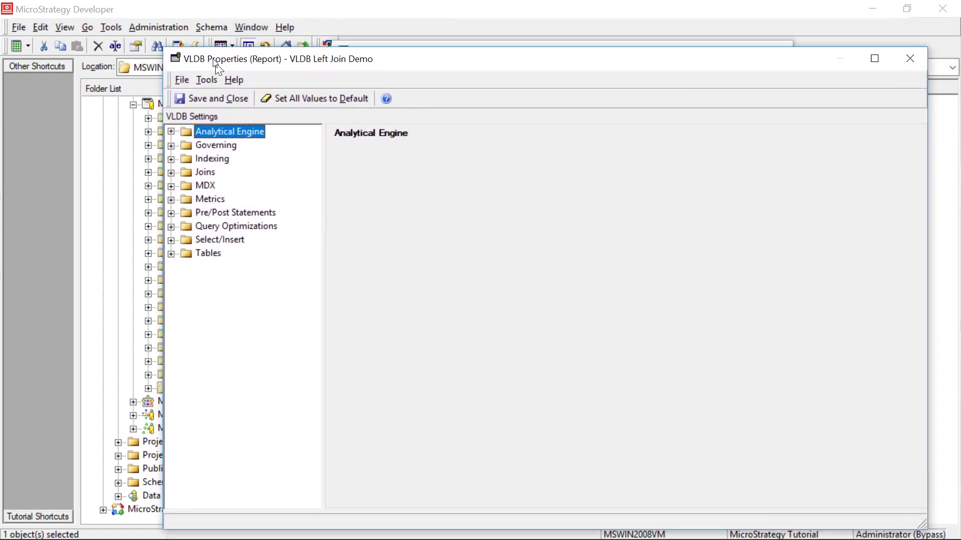
# Step: Override the inherited Joins setting for preserving all lookup table elements, choosing preservation joined to the final pass based on template attributes with filter
pyautogui.click(119, 147)
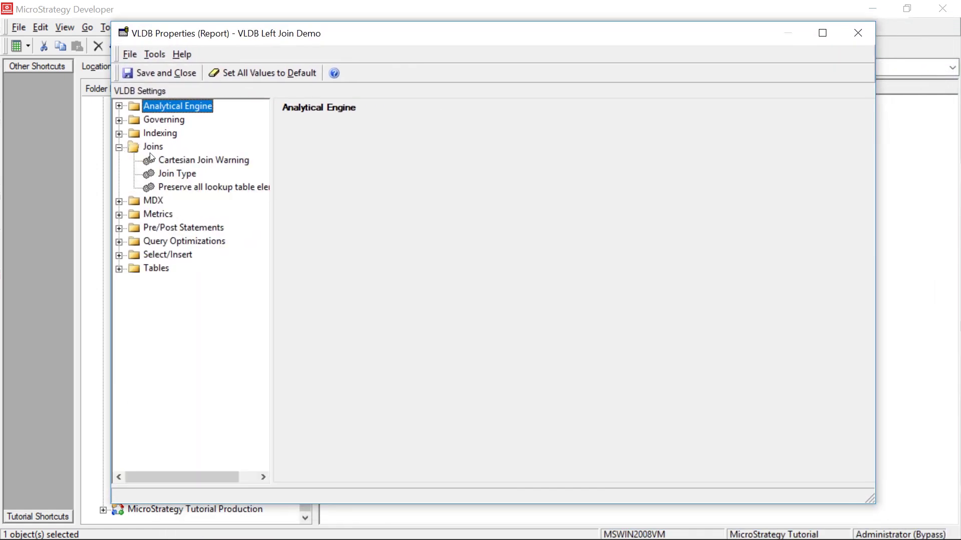
pyautogui.click(193, 189)
pyautogui.moveTo(270, 202); pyautogui.dragTo(292, 203)
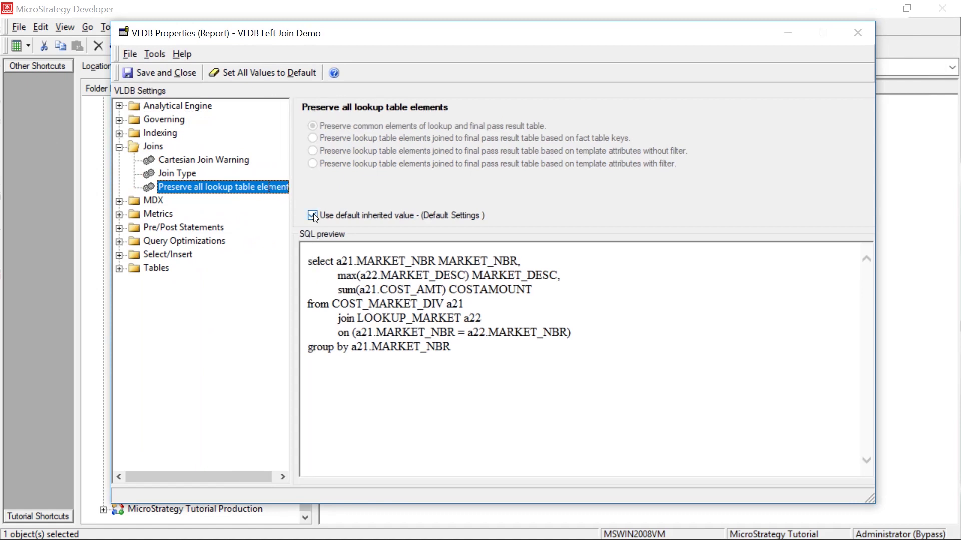
pyautogui.click(313, 216)
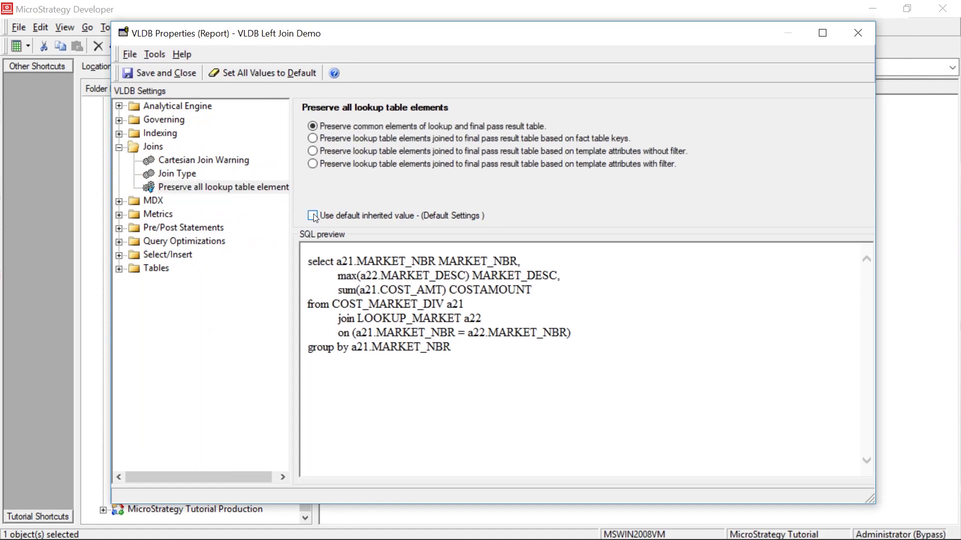
pyautogui.click(312, 165)
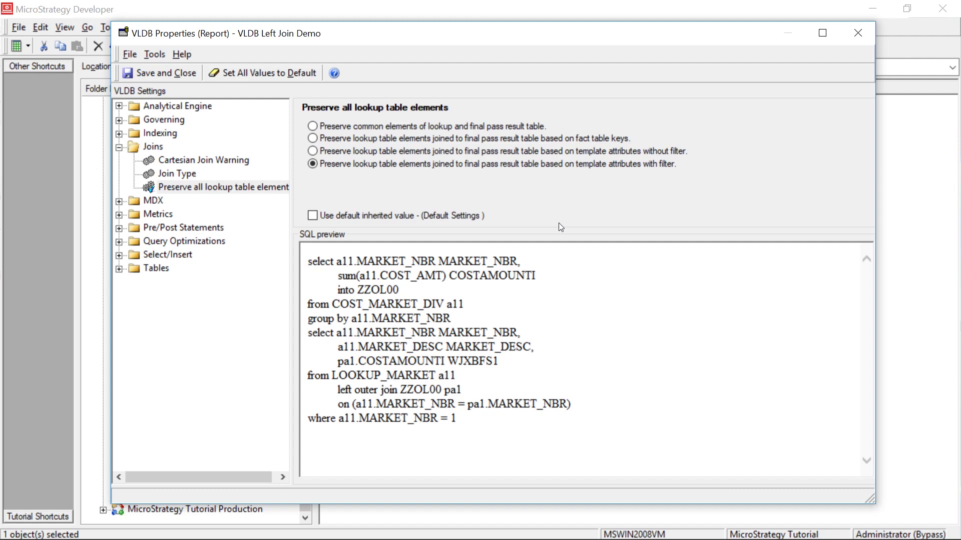
# Step: Save and close the VLDB properties, then save and close the VLDB Left Join Demo report
pyautogui.click(160, 74)
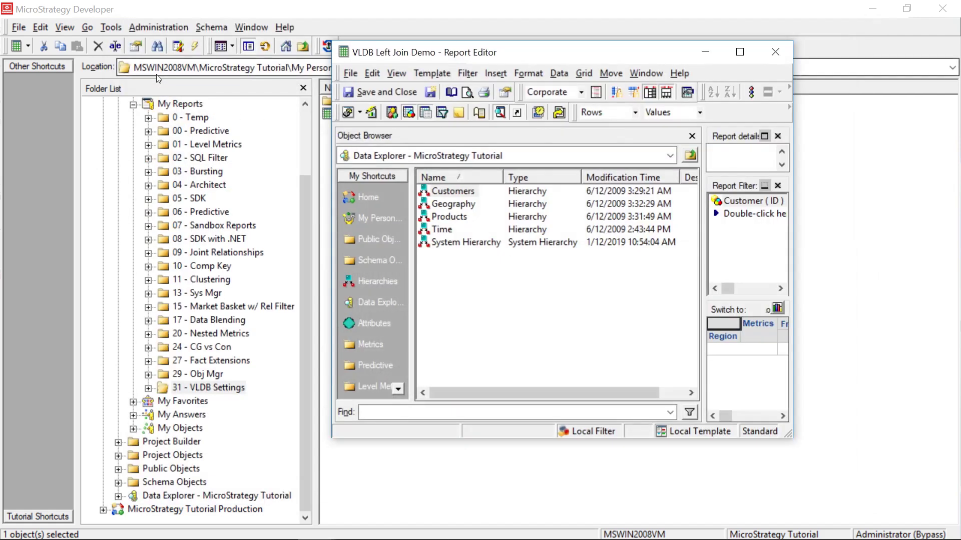
pyautogui.click(379, 93)
pyautogui.click(642, 326)
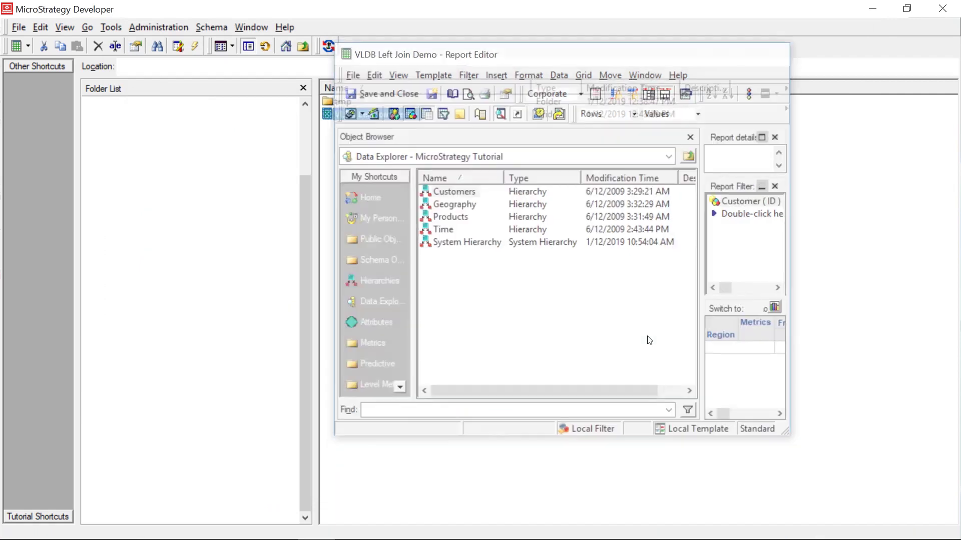
# Step: Run the VLDB Left Join Demo report again and check the Freight values for the Central and Web regions
pyautogui.rightClick(347, 112)
pyautogui.click(365, 121)
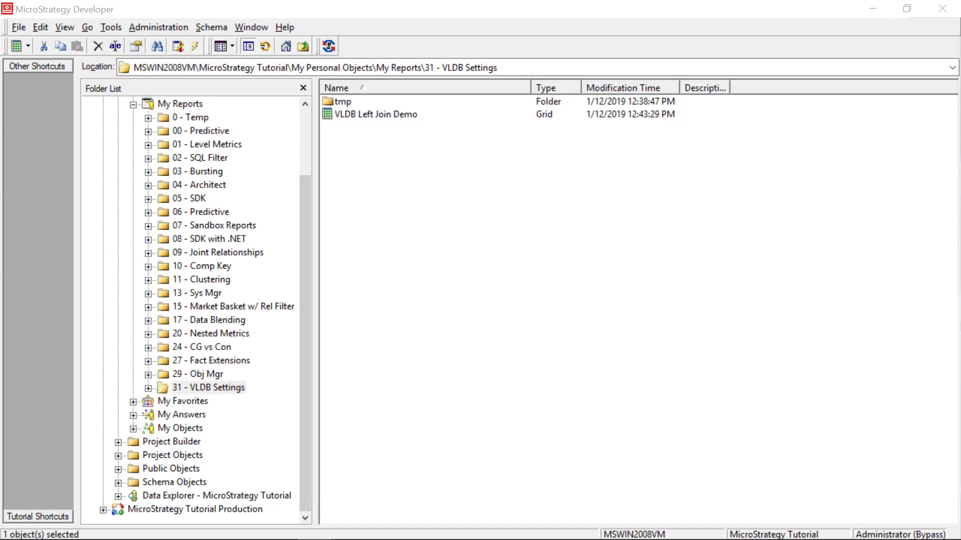
pyautogui.moveTo(566, 55); pyautogui.dragTo(528, 54)
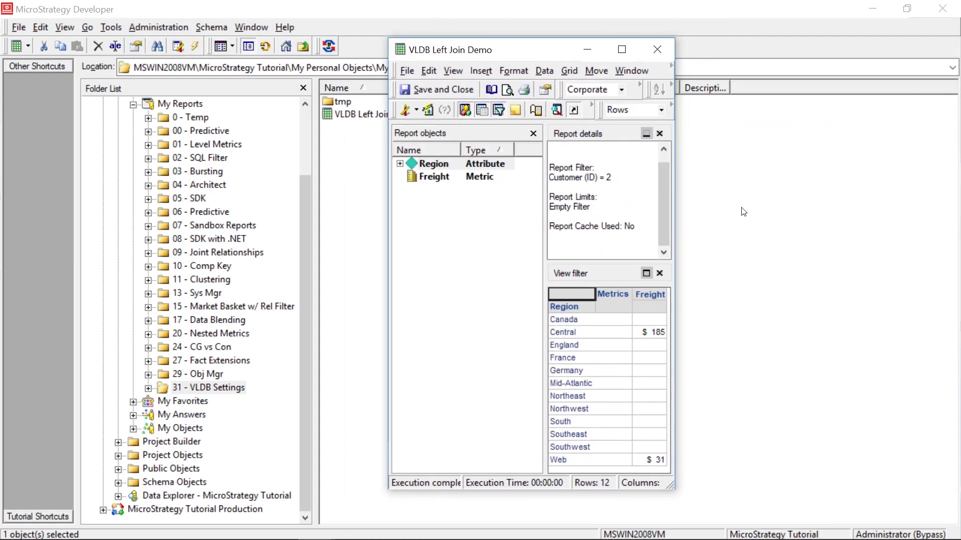
pyautogui.click(656, 333)
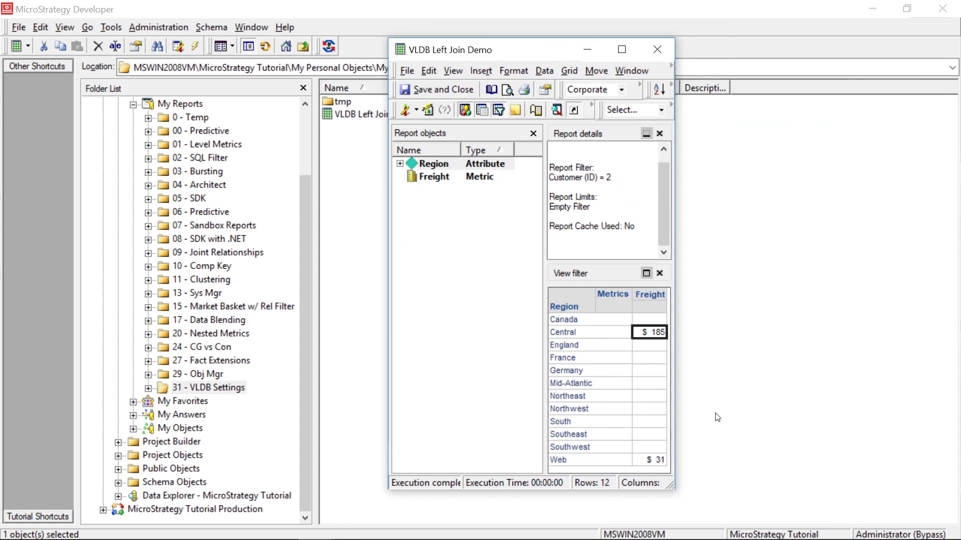
pyautogui.click(650, 458)
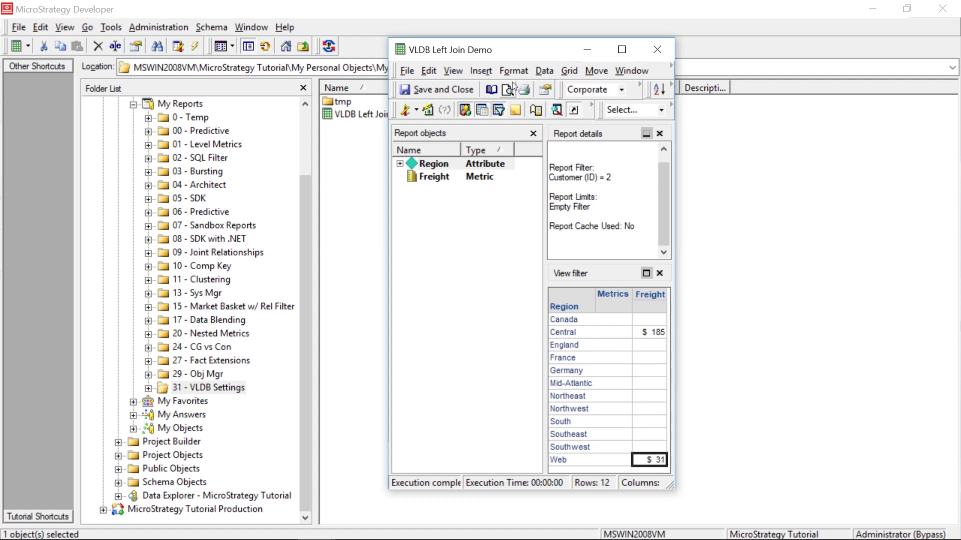
# Step: Show the rerun report in SQL View and find its Pass1 and Pass2 statements
pyautogui.click(452, 70)
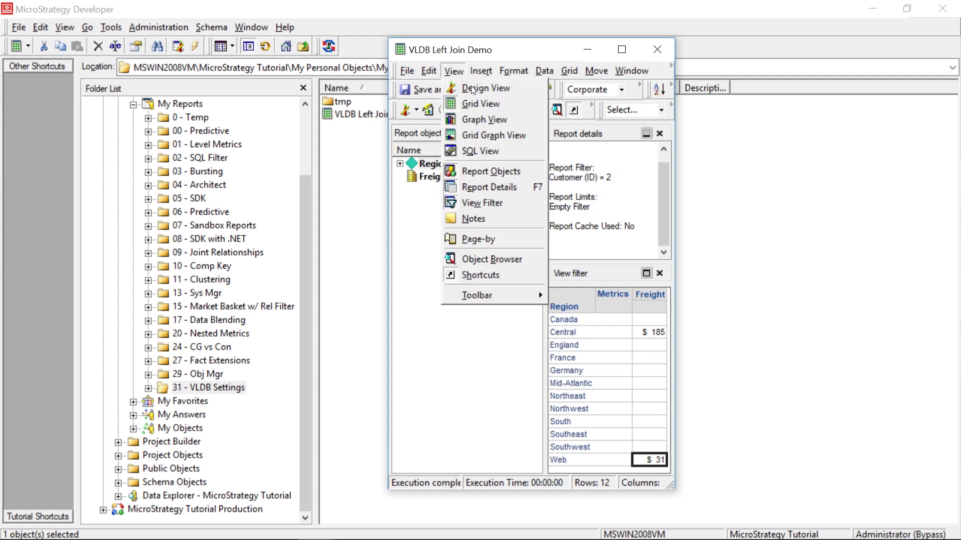
pyautogui.click(478, 150)
pyautogui.moveTo(660, 203); pyautogui.dragTo(666, 348)
# Step: Examine the Pass1 insert of summed freight and the Pass2 left join from LU_REGION to the intermediate table
pyautogui.moveTo(529, 301); pyautogui.dragTo(396, 214)
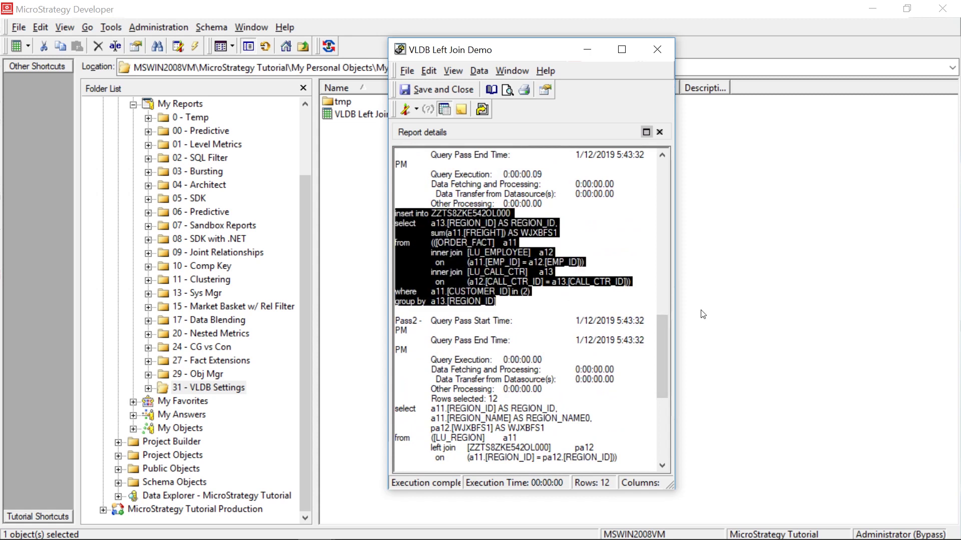
pyautogui.click(502, 239)
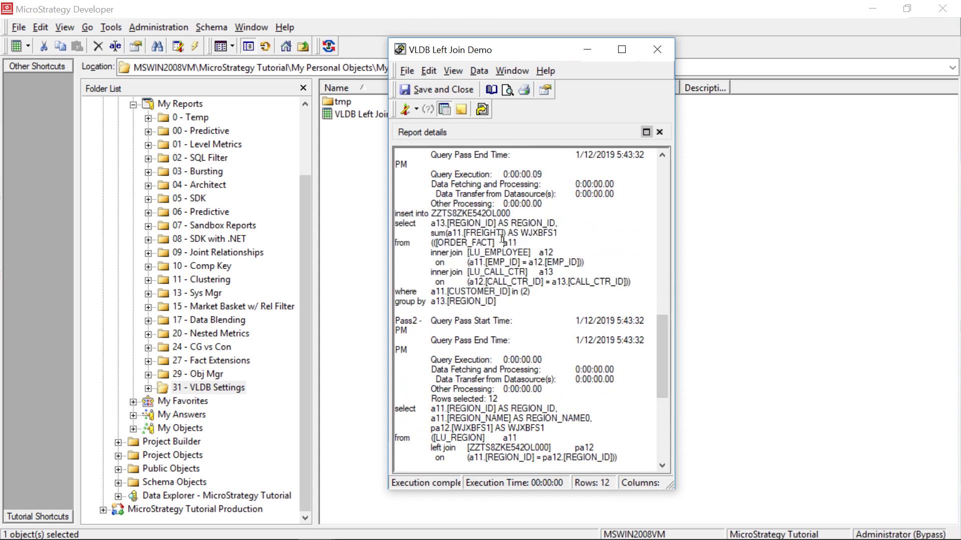
pyautogui.moveTo(437, 232); pyautogui.dragTo(505, 245)
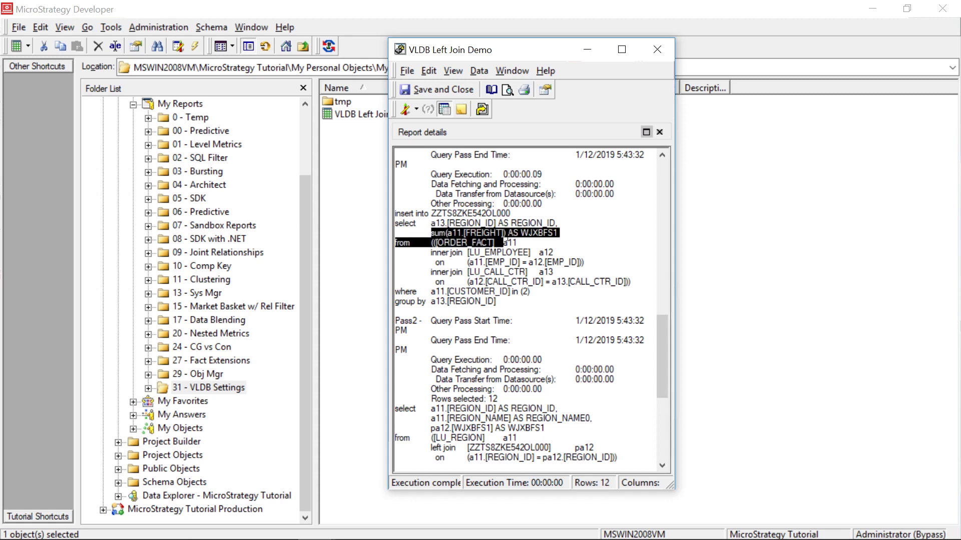
pyautogui.moveTo(498, 302); pyautogui.dragTo(387, 210)
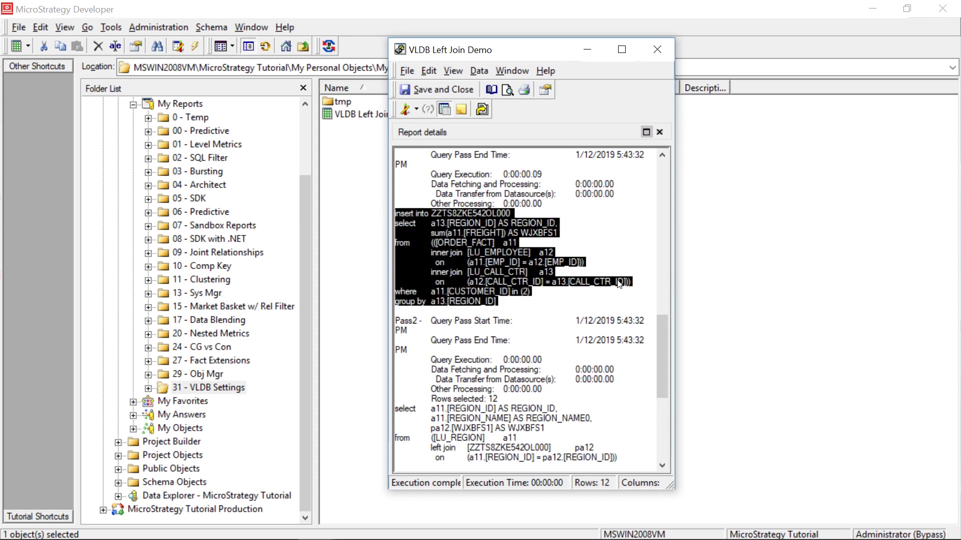
pyautogui.scroll(-4, 622, 303)
pyautogui.moveTo(626, 341); pyautogui.dragTo(382, 295)
pyautogui.click(453, 321)
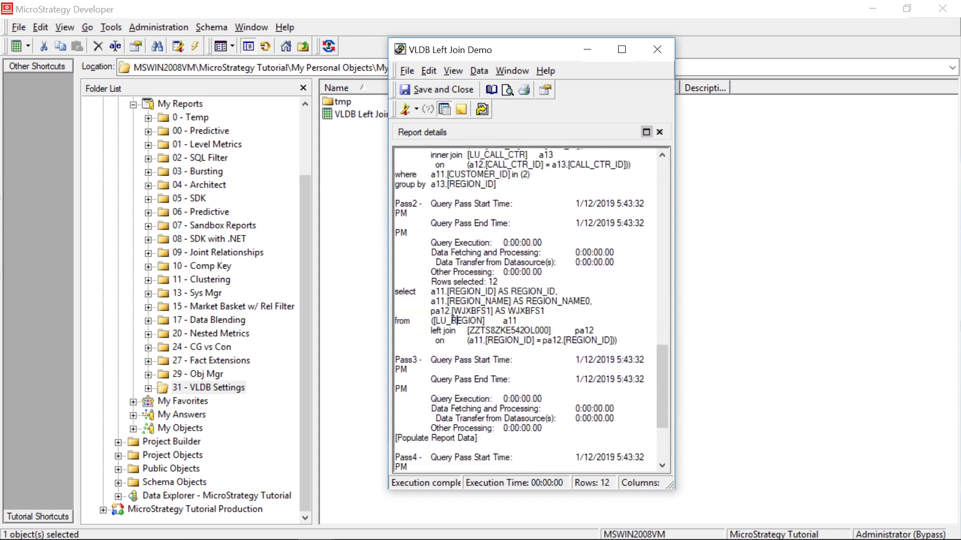
# Step: Examine the Pass2 select statement, its LU_REGION source and the left join to the intermediate table on REGION_ID
pyautogui.moveTo(432, 330); pyautogui.dragTo(596, 330)
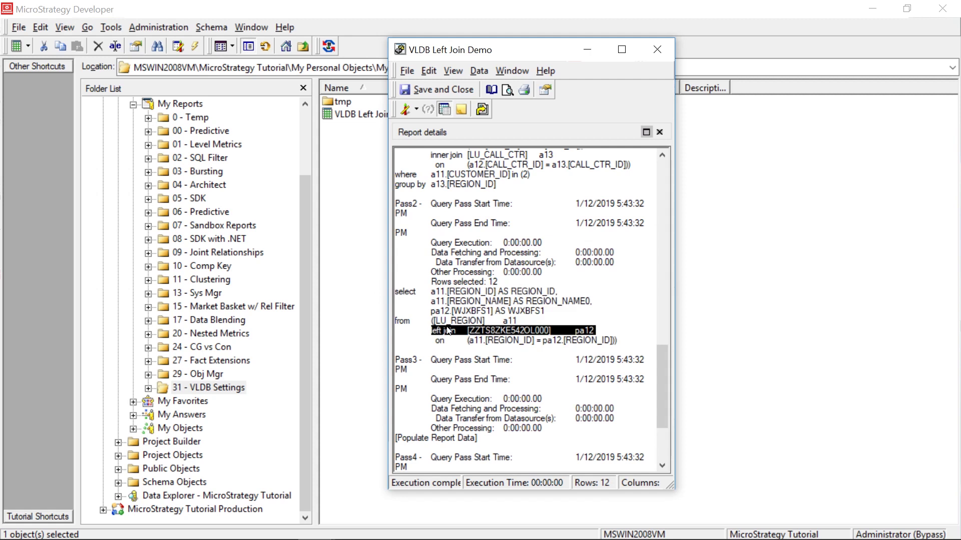
pyautogui.click(435, 321)
pyautogui.moveTo(435, 321); pyautogui.dragTo(521, 322)
pyautogui.click(525, 350)
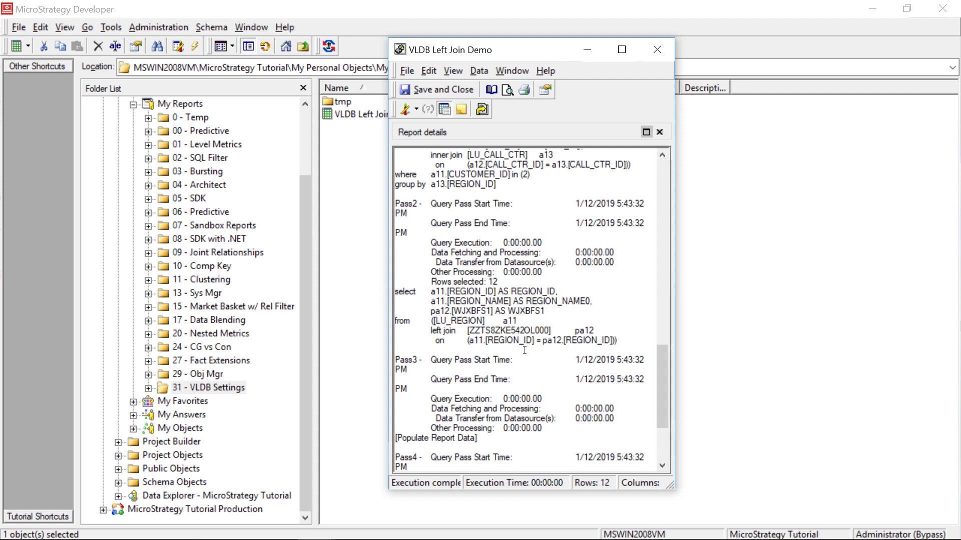
pyautogui.moveTo(407, 294); pyautogui.dragTo(553, 313)
pyautogui.moveTo(431, 330); pyautogui.dragTo(599, 330)
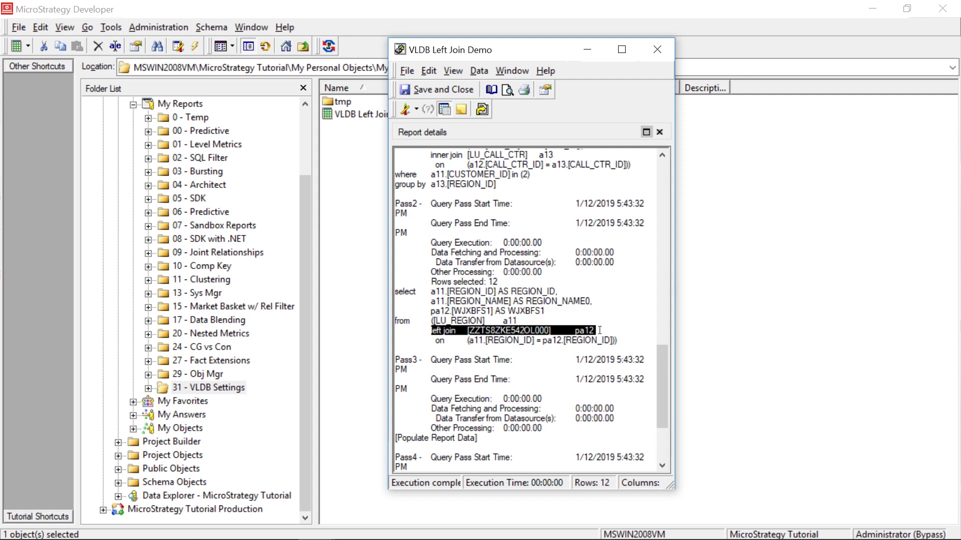
pyautogui.click(546, 351)
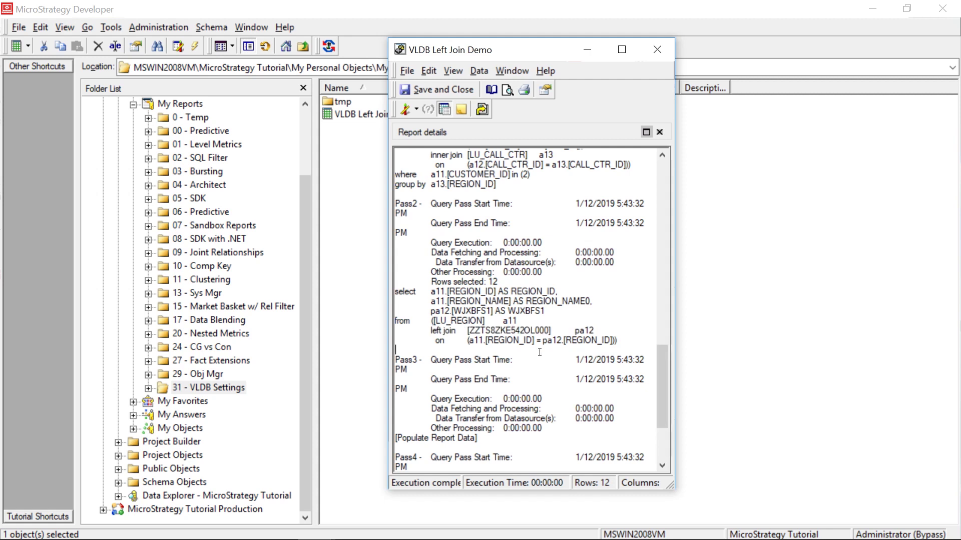
pyautogui.moveTo(430, 332); pyautogui.dragTo(620, 341)
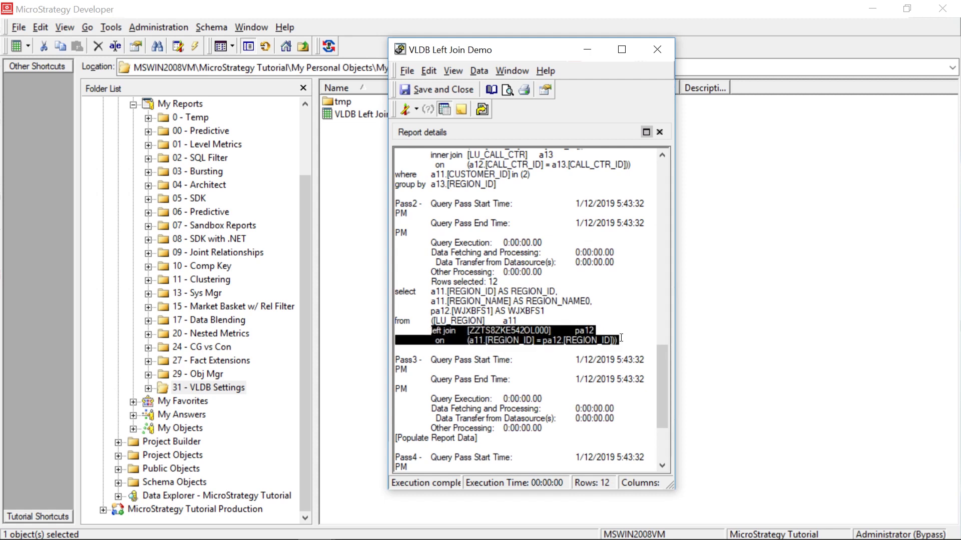
pyautogui.click(514, 324)
pyautogui.moveTo(430, 331); pyautogui.dragTo(601, 329)
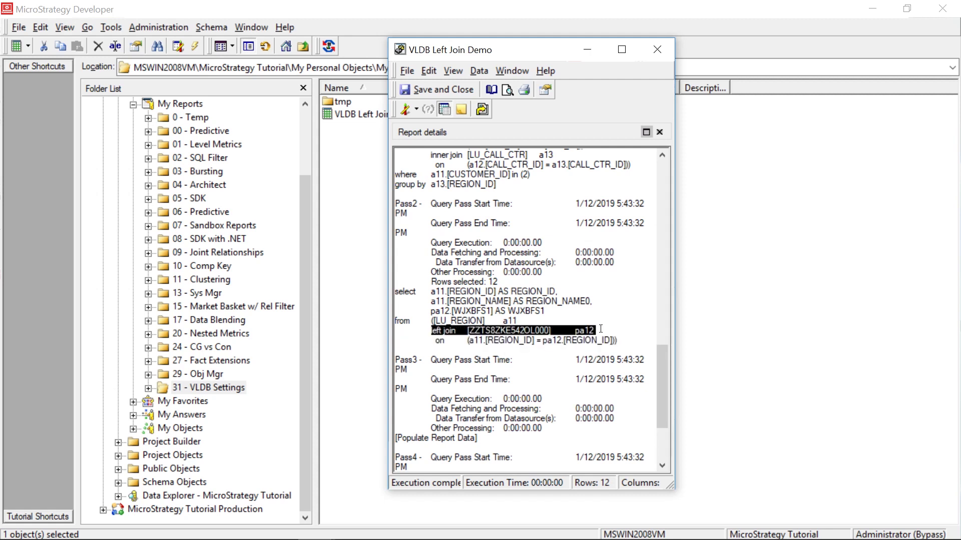
pyautogui.moveTo(433, 321); pyautogui.dragTo(521, 321)
pyautogui.moveTo(627, 341); pyautogui.dragTo(430, 281)
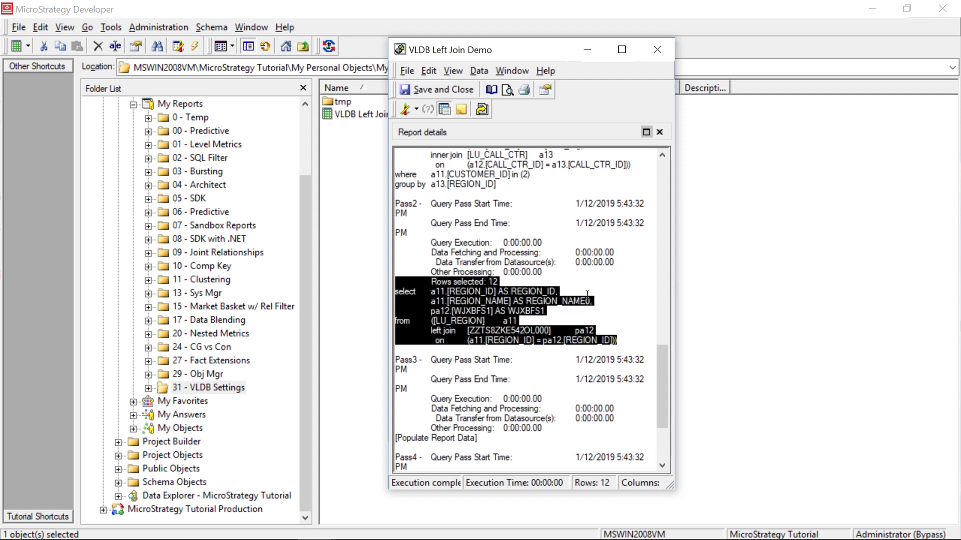
pyautogui.click(609, 301)
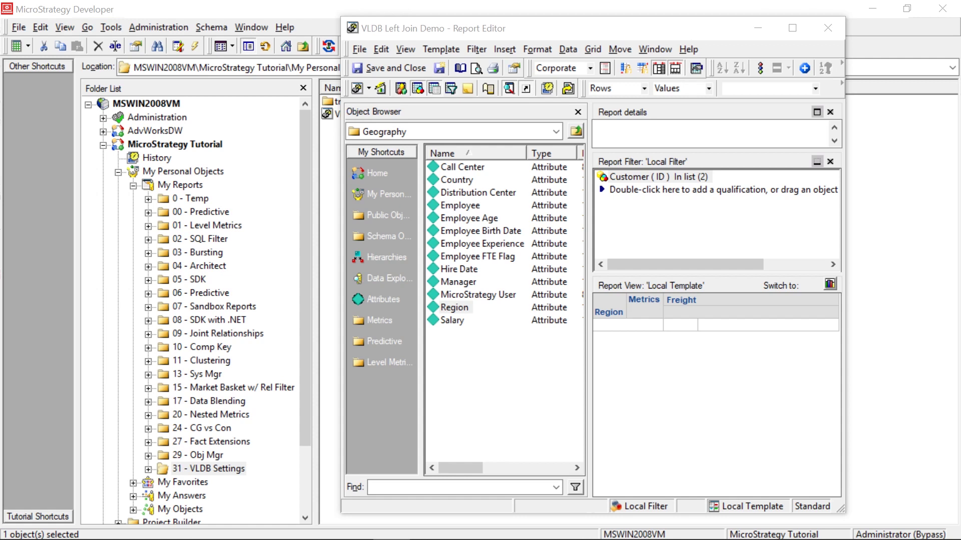
# Step: Add a Region qualification to the report filter, listing the elements Web, Central, Northeast, Northwest and Mid-Atlantic
pyautogui.moveTo(448, 311); pyautogui.dragTo(648, 230)
pyautogui.click(705, 412)
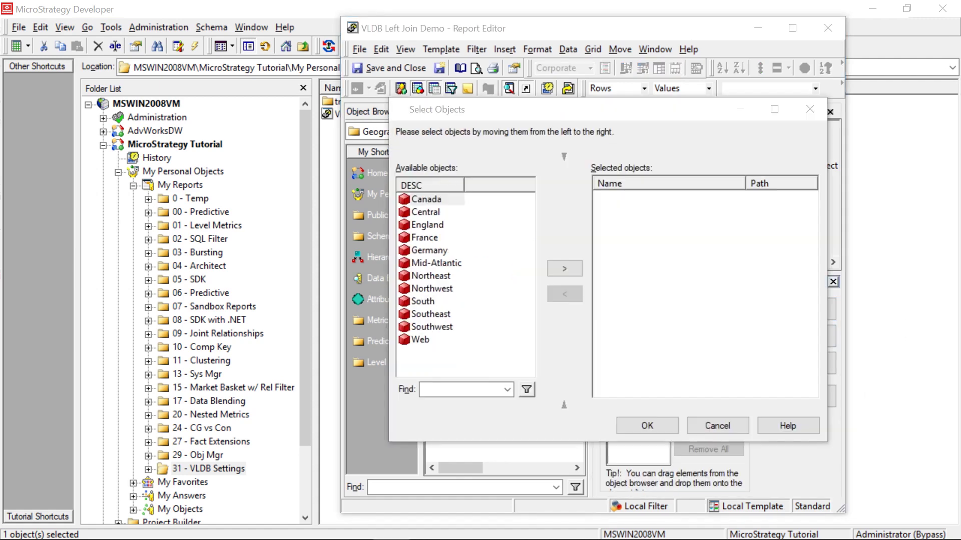
pyautogui.click(419, 341)
pyautogui.doubleClick(419, 342)
pyautogui.doubleClick(425, 213)
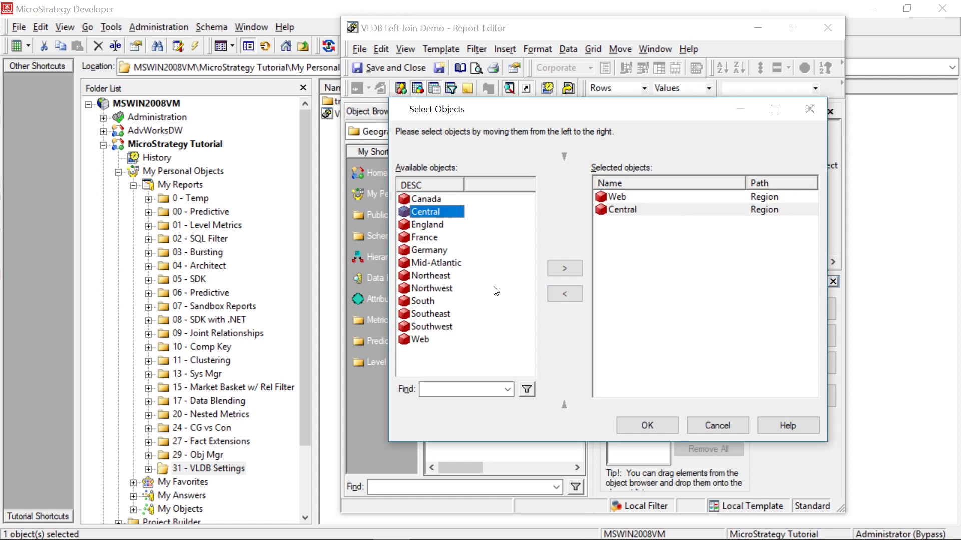
pyautogui.doubleClick(440, 276)
pyautogui.doubleClick(441, 289)
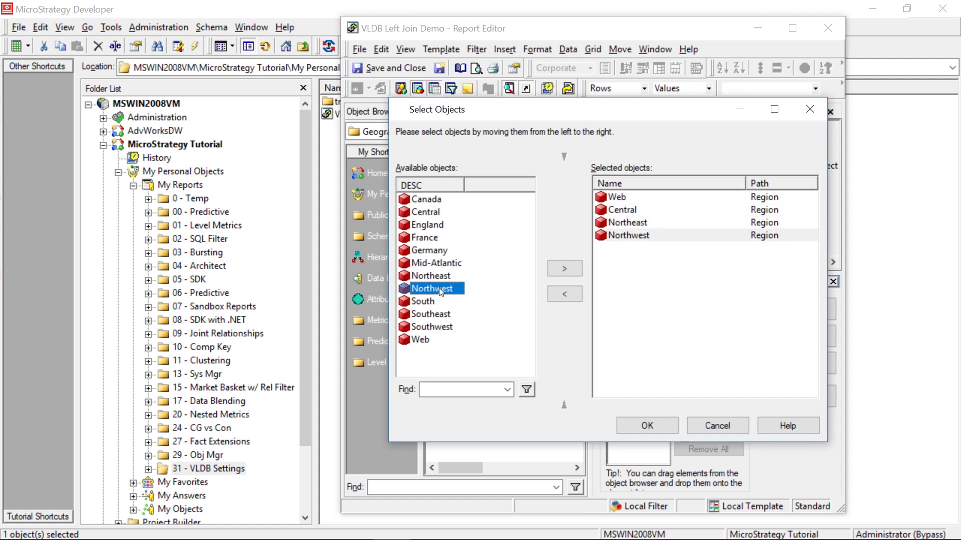
pyautogui.doubleClick(432, 264)
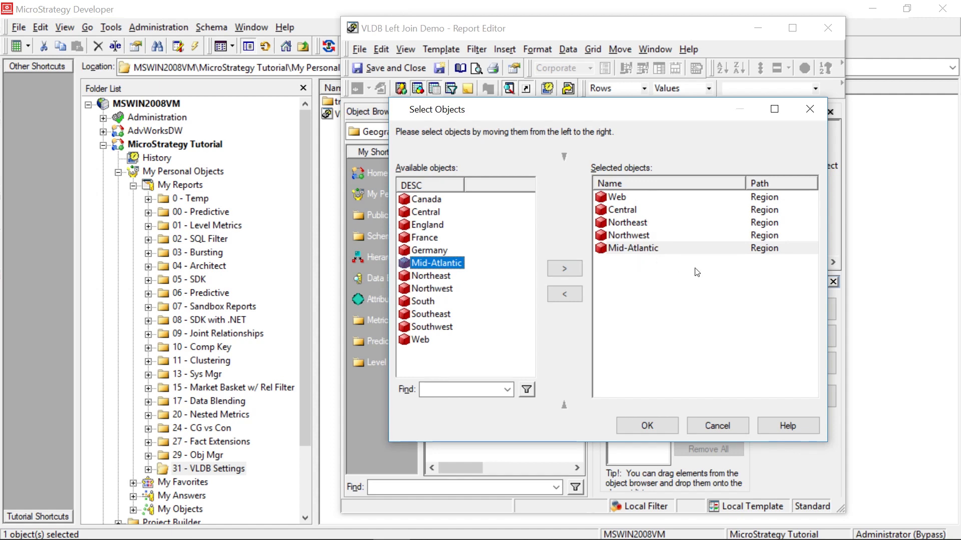
pyautogui.click(653, 420)
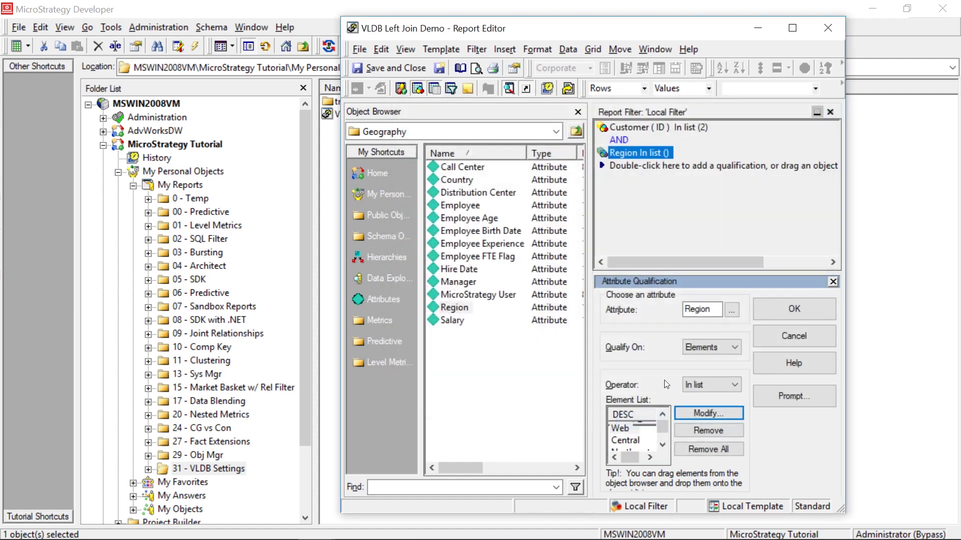
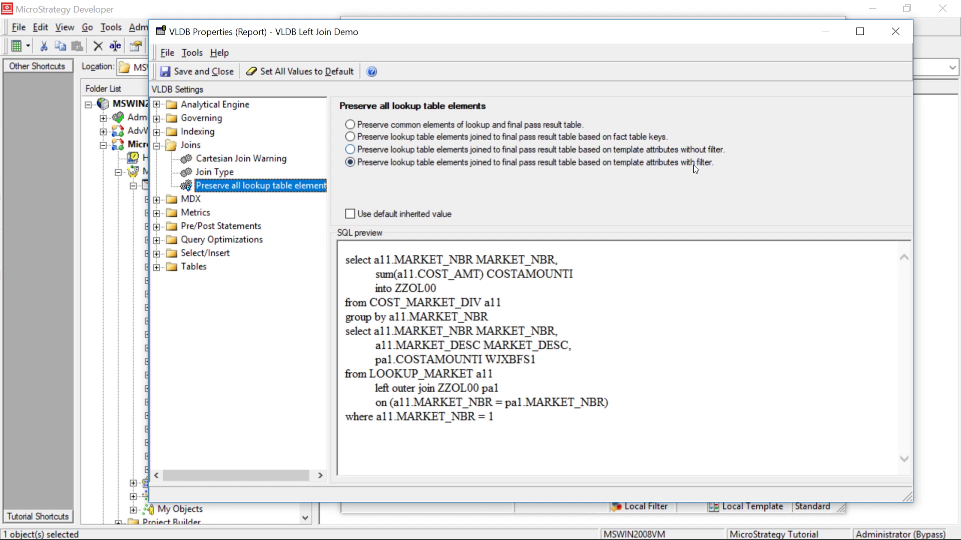
# Step: Close the VLDB properties and run the VLDB Left Join Demo report in Grid View
pyautogui.click(898, 36)
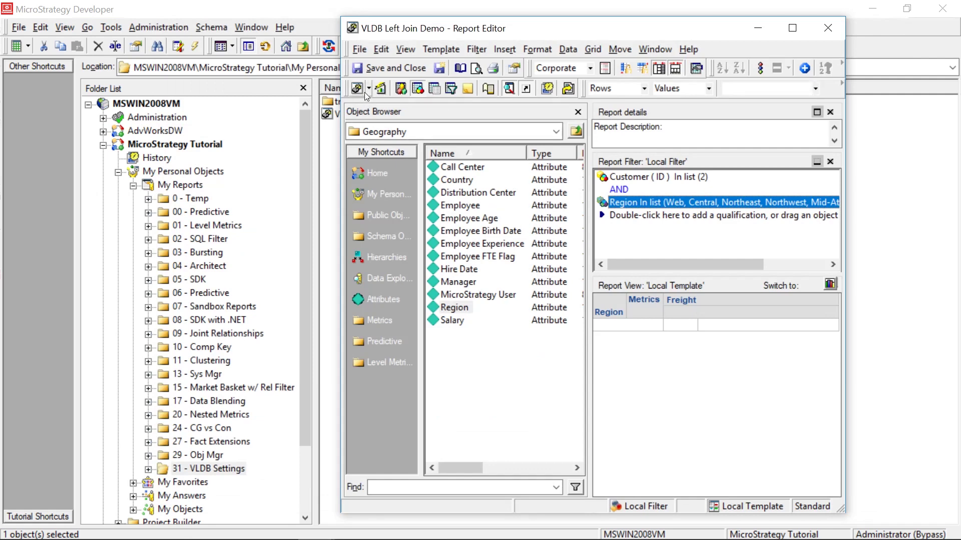
pyautogui.click(368, 90)
pyautogui.click(383, 122)
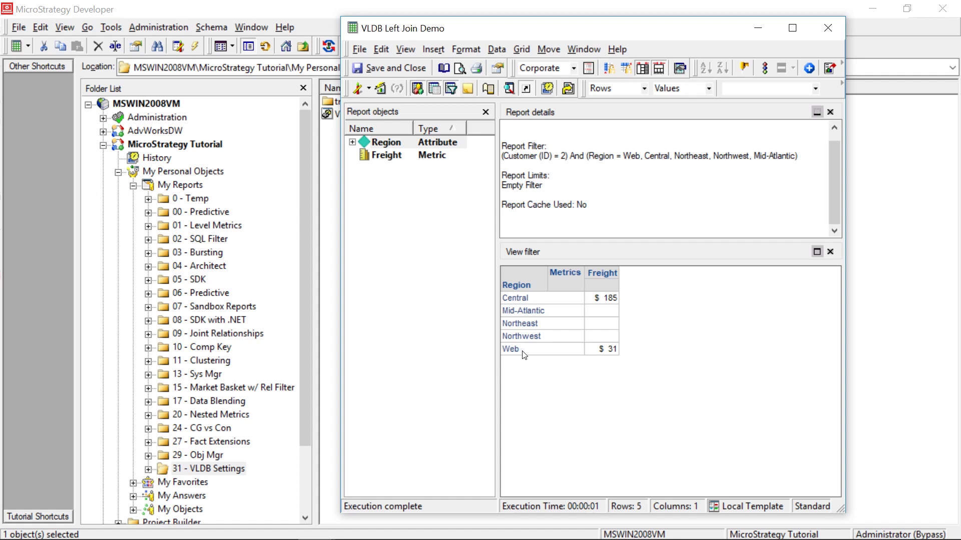
# Step: Check the Region condition of the report filter in the report details against the returned grid
pyautogui.click(587, 156)
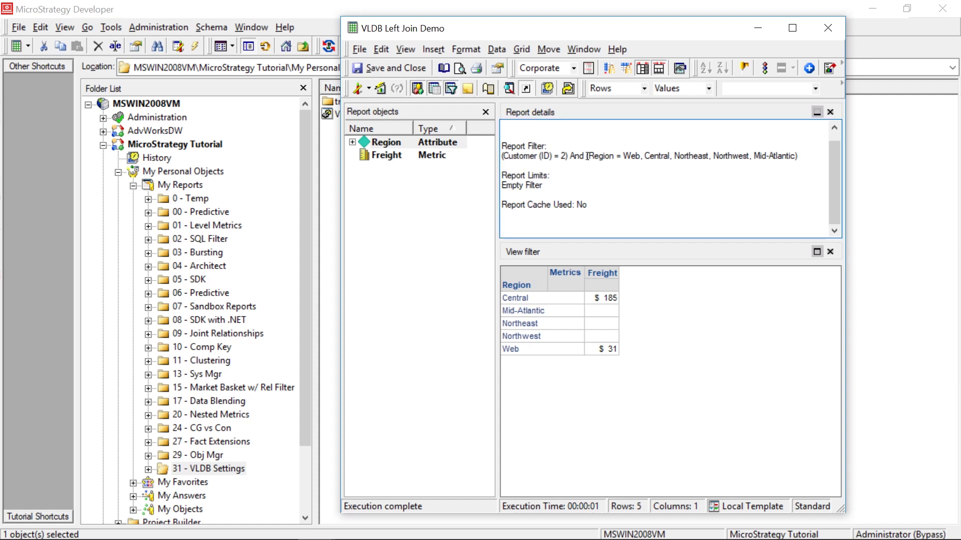
pyautogui.moveTo(586, 156); pyautogui.dragTo(803, 158)
pyautogui.click(545, 186)
# Step: Show the report in SQL View and examine the Pass1 insert with its customer and region conditions
pyautogui.click(406, 49)
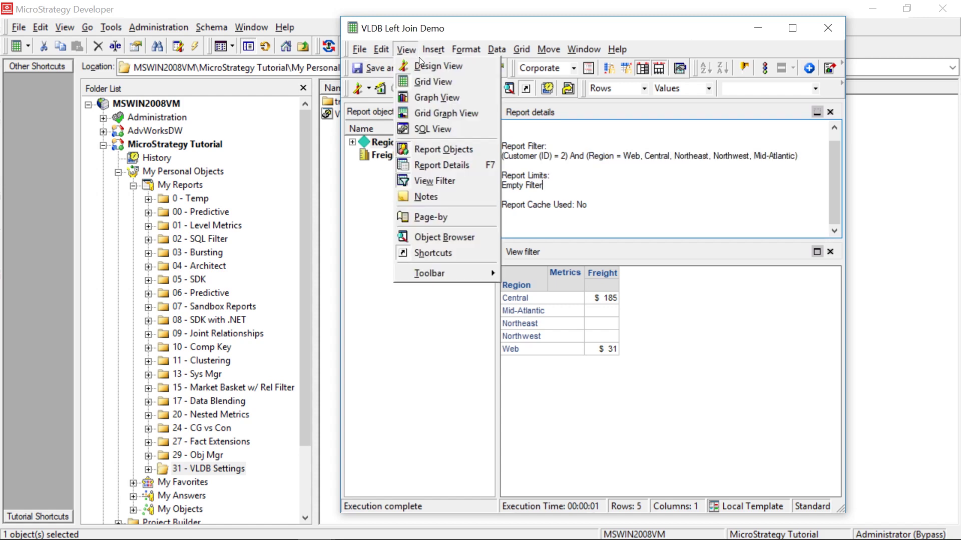
pyautogui.click(433, 129)
pyautogui.scroll(-20, 817, 209)
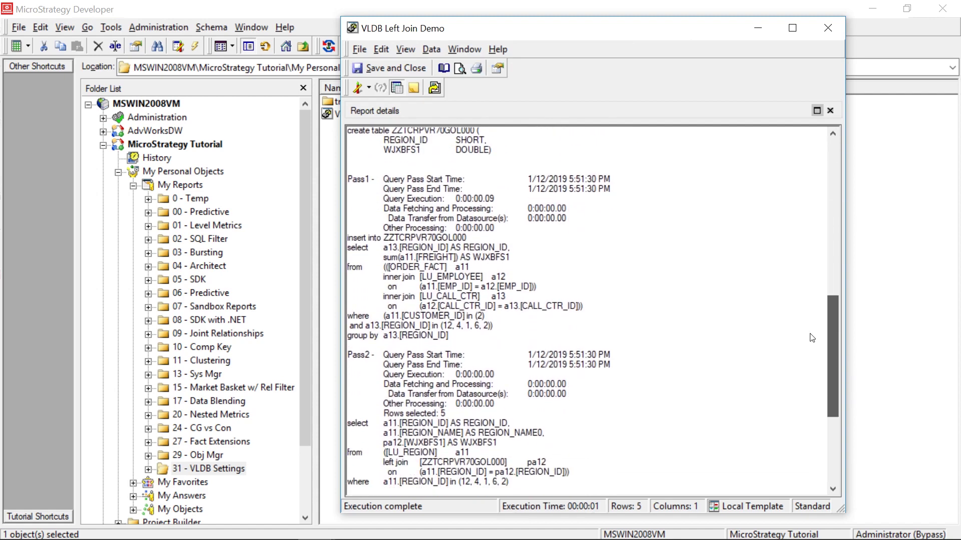
pyautogui.scroll(3, 807, 386)
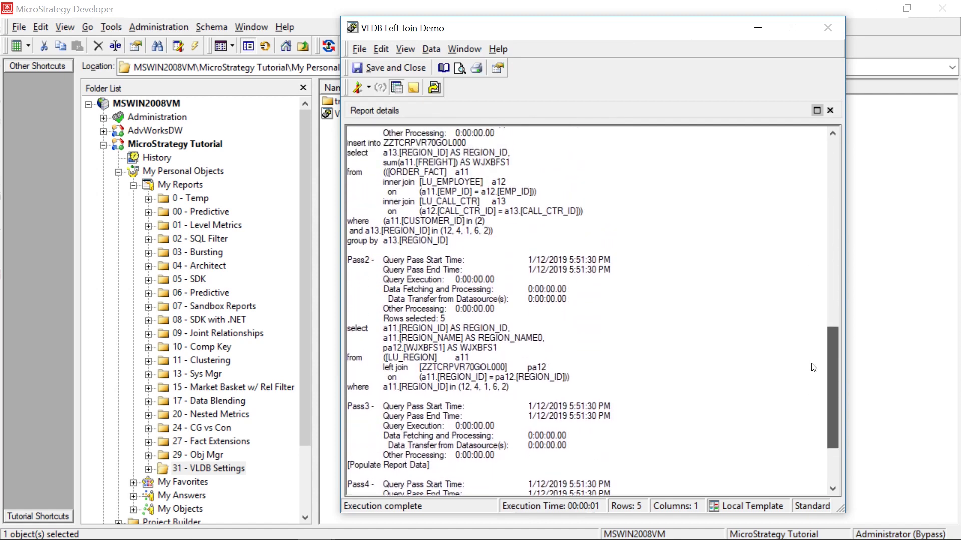
pyautogui.moveTo(468, 282); pyautogui.dragTo(321, 189)
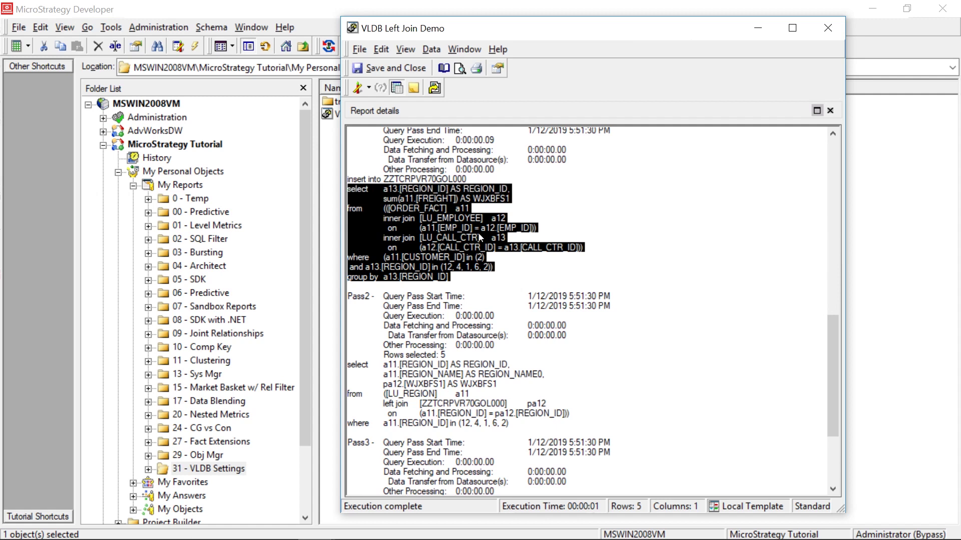
pyautogui.click(494, 299)
pyautogui.scroll(-1, 487, 421)
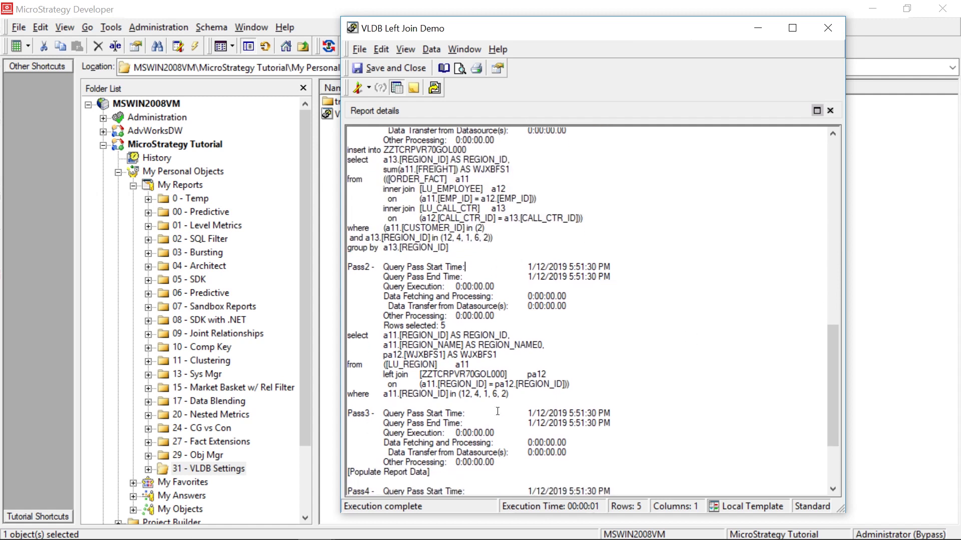
# Step: Examine the Pass2 select, its left join to the intermediate table and its where clause on REGION_ID
pyautogui.moveTo(529, 397); pyautogui.dragTo(348, 334)
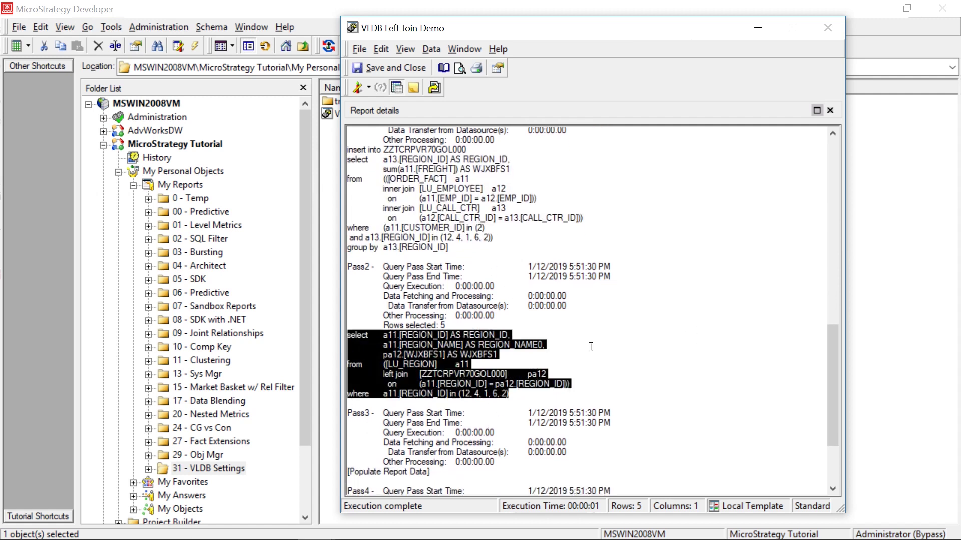
pyautogui.scroll(-3, 664, 322)
pyautogui.scroll(-1, 662, 322)
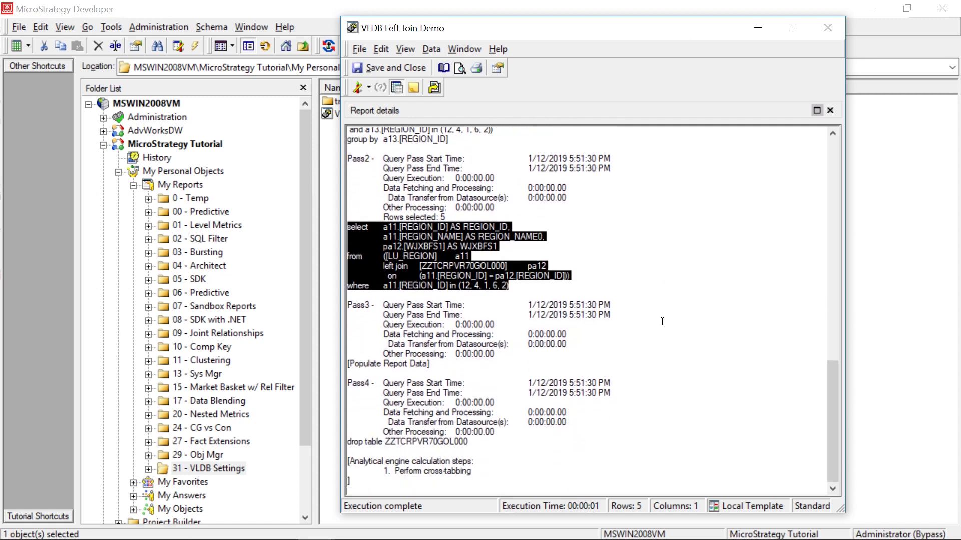
pyautogui.click(543, 289)
pyautogui.moveTo(384, 268); pyautogui.dragTo(598, 273)
pyautogui.moveTo(526, 299); pyautogui.dragTo(325, 227)
pyautogui.click(532, 281)
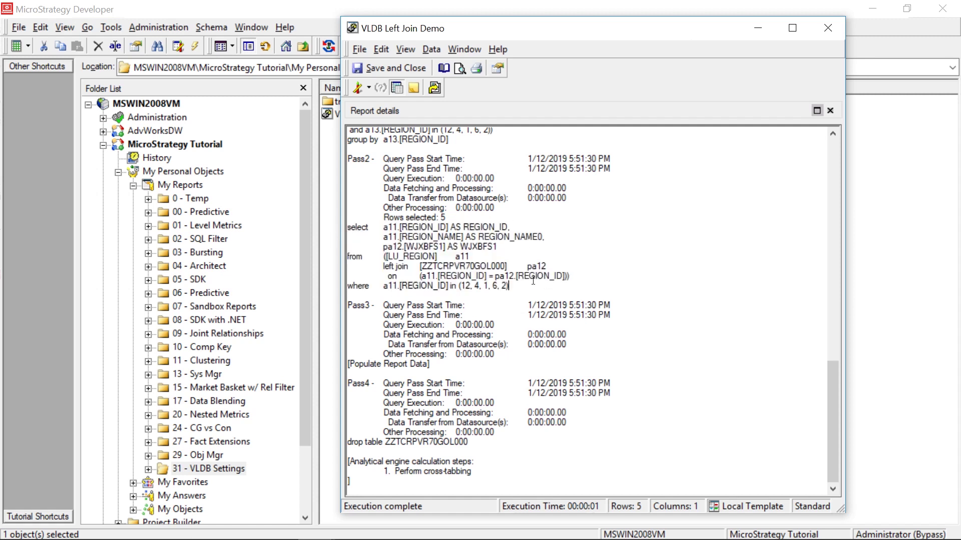
pyautogui.moveTo(526, 289); pyautogui.dragTo(328, 281)
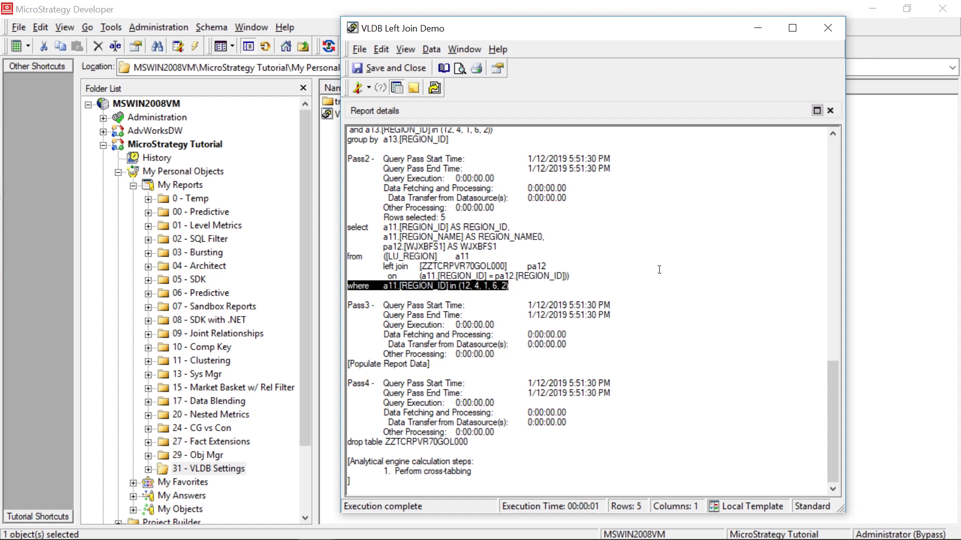
pyautogui.click(523, 293)
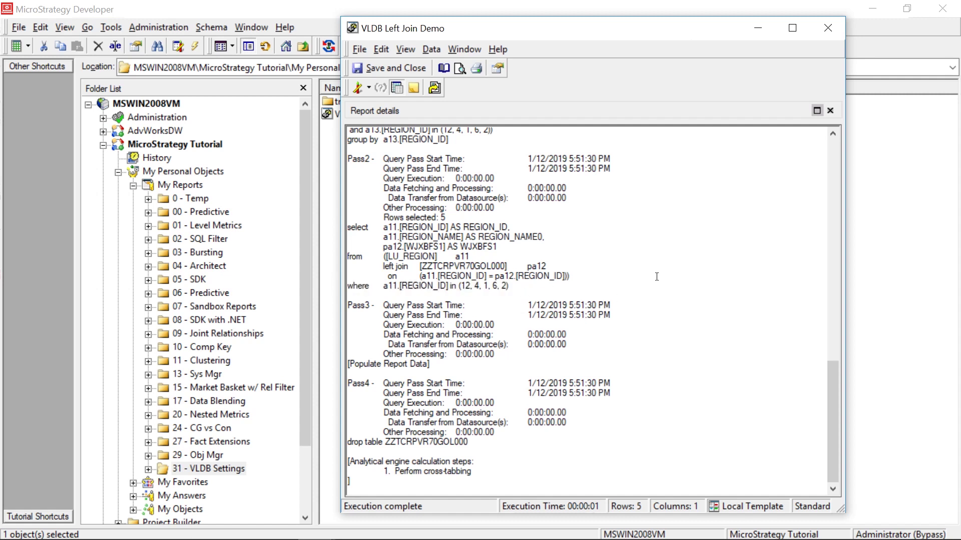
# Step: In the report's VLDB Joins properties, set lookup table elements to be preserved based on template attributes without filter, and save the properties
pyautogui.click(357, 88)
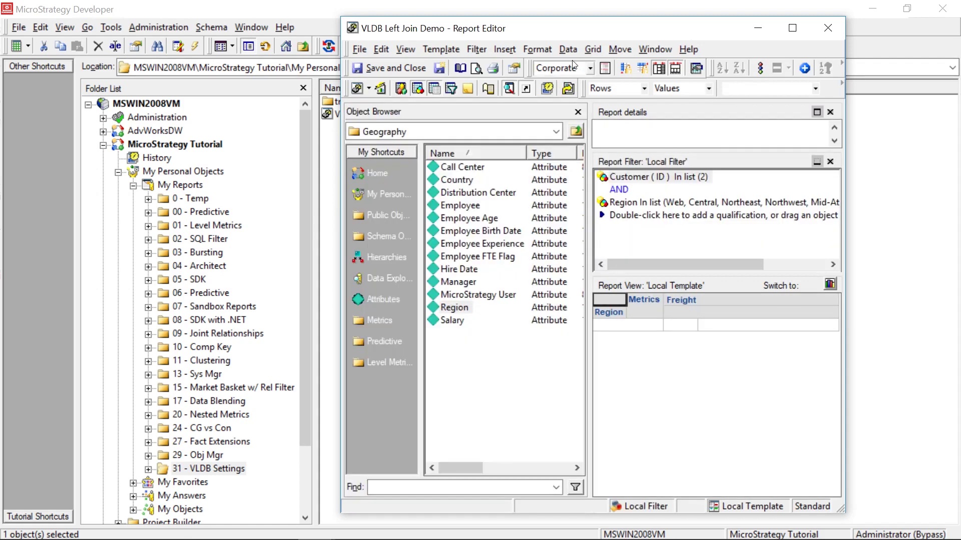
pyautogui.click(568, 49)
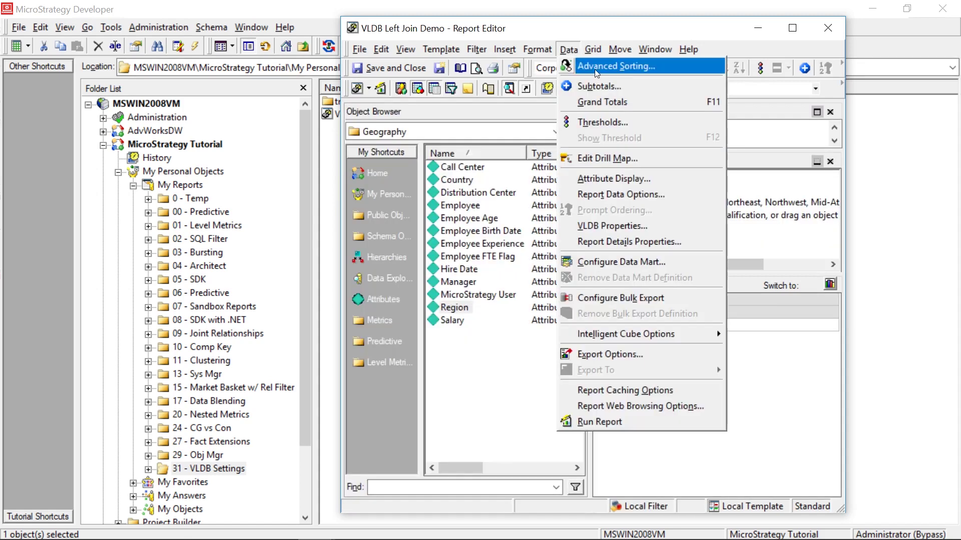
pyautogui.click(620, 227)
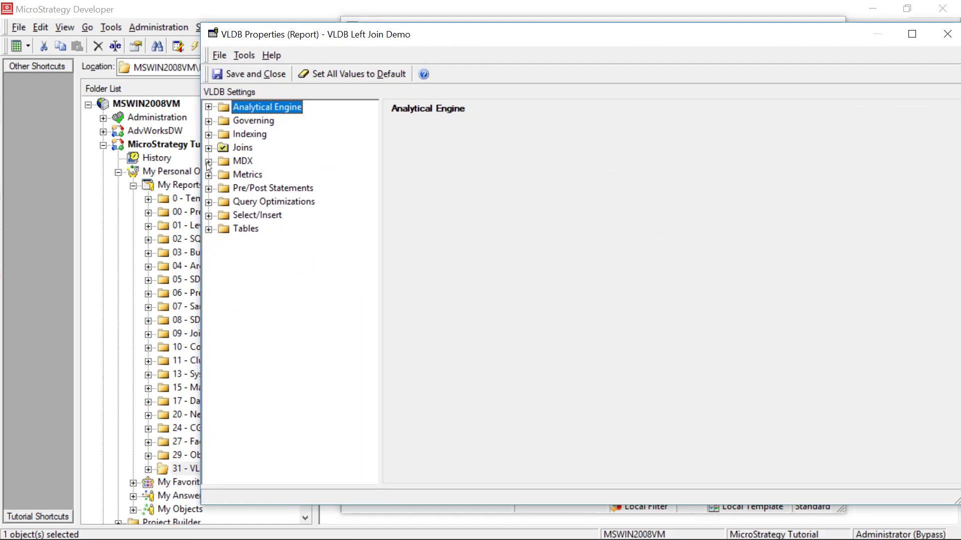
pyautogui.click(209, 148)
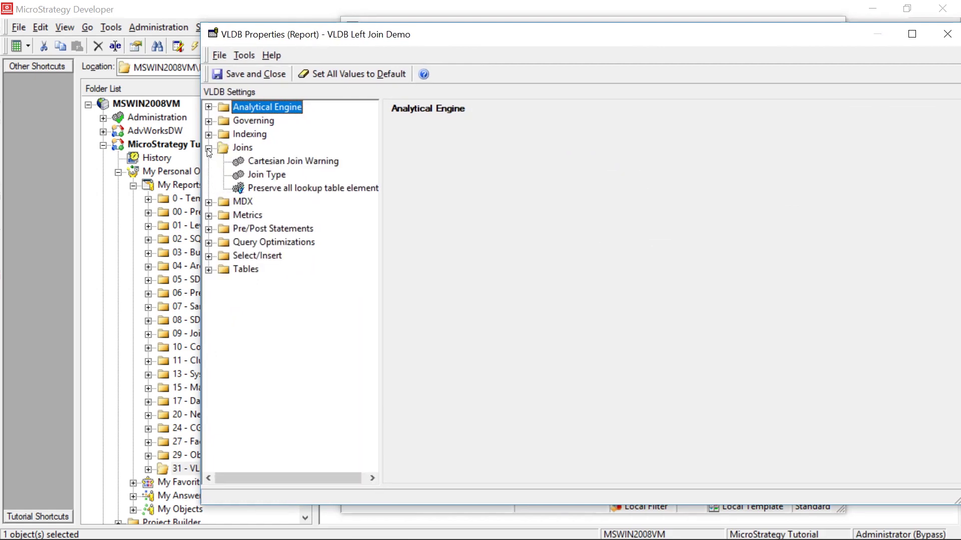
pyautogui.click(273, 186)
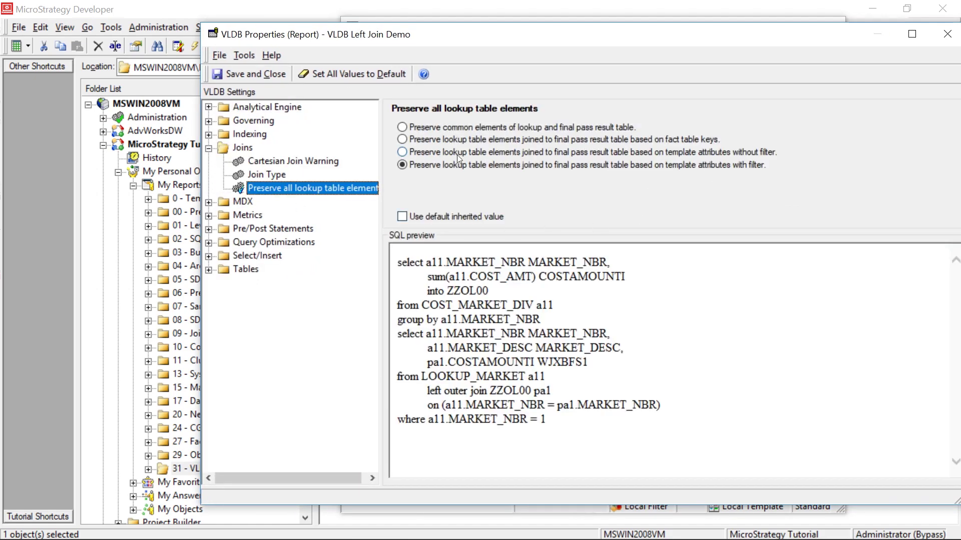
pyautogui.click(403, 152)
pyautogui.click(250, 74)
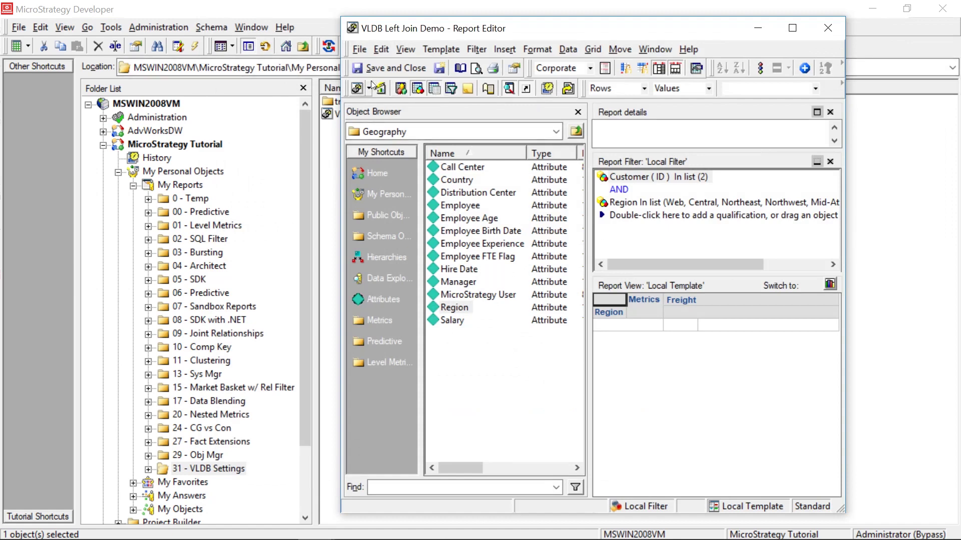
# Step: Save and close the report, then open VLDB Left Join Demo again from the 31 - VLDB Settings folder in SQL View
pyautogui.click(381, 70)
pyautogui.click(672, 346)
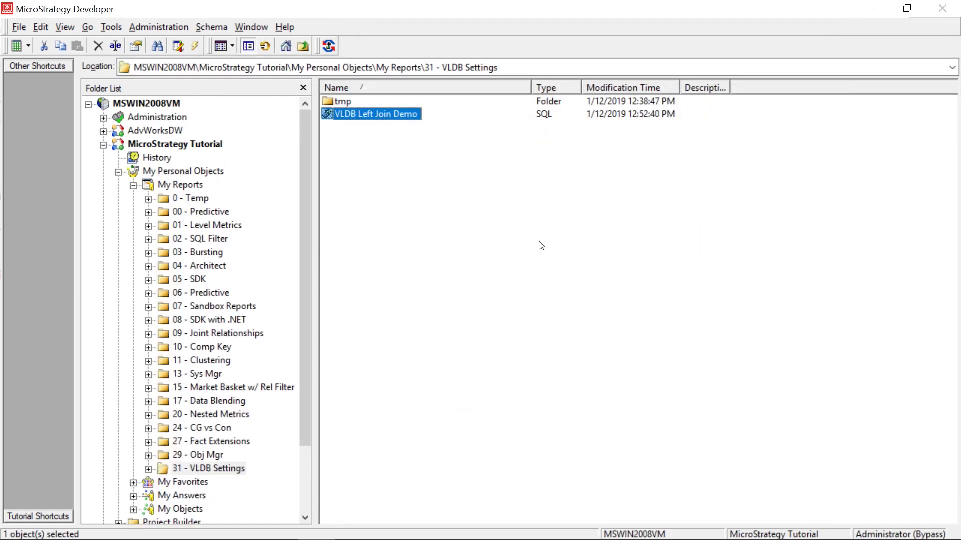
pyautogui.rightClick(395, 117)
pyautogui.click(421, 121)
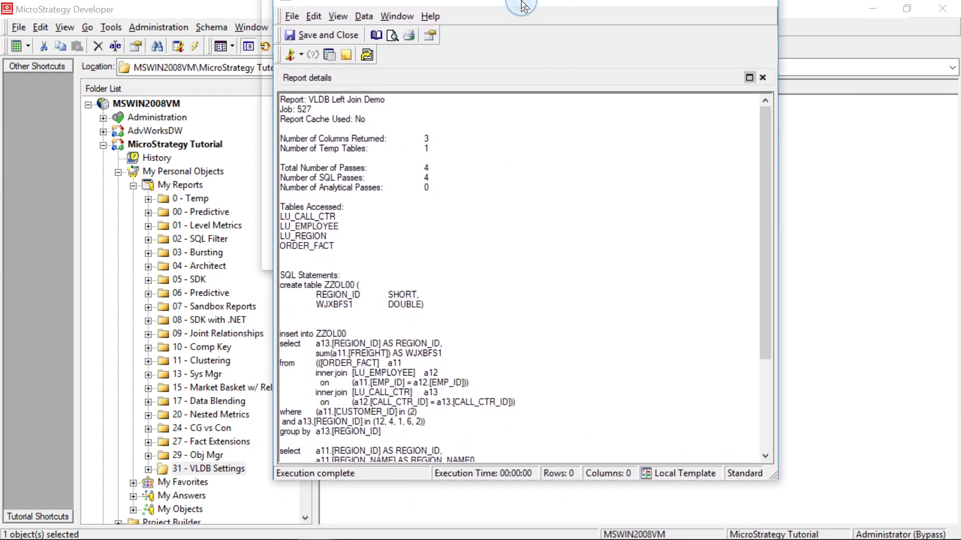
# Step: Examine the final select statement in the report's SQL, checking its left join to ZZOL00 and whether it filters on REGION_ID
pyautogui.moveTo(758, 199); pyautogui.dragTo(743, 323)
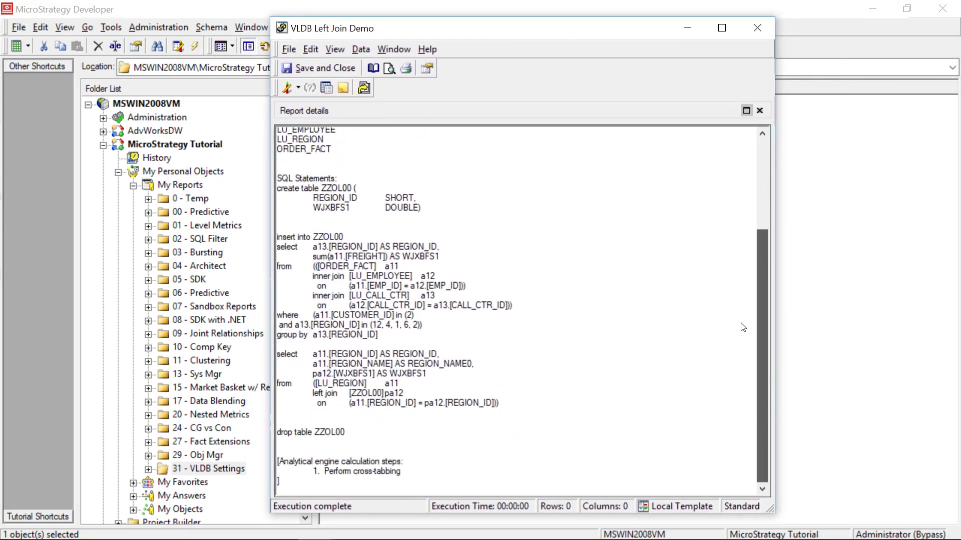
pyautogui.moveTo(501, 403); pyautogui.dragTo(271, 353)
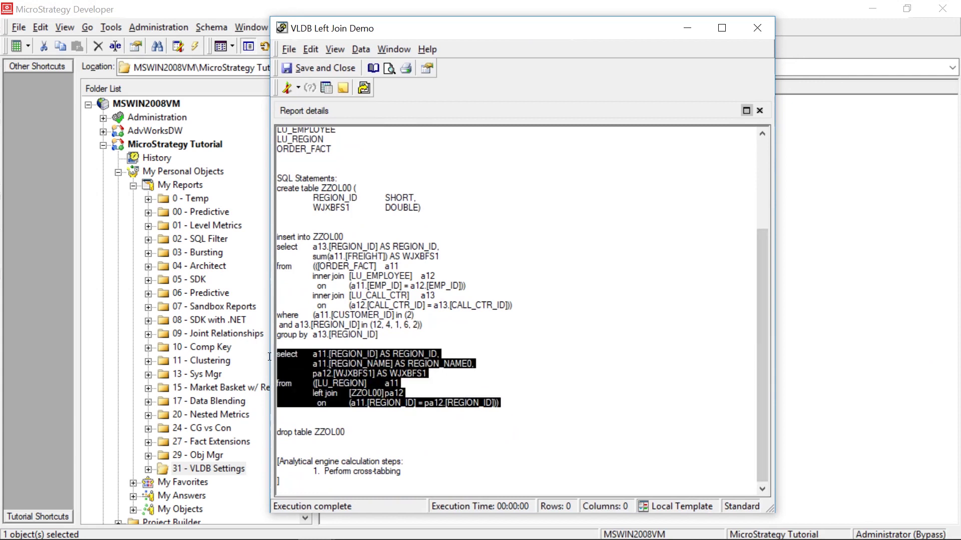
pyautogui.click(295, 412)
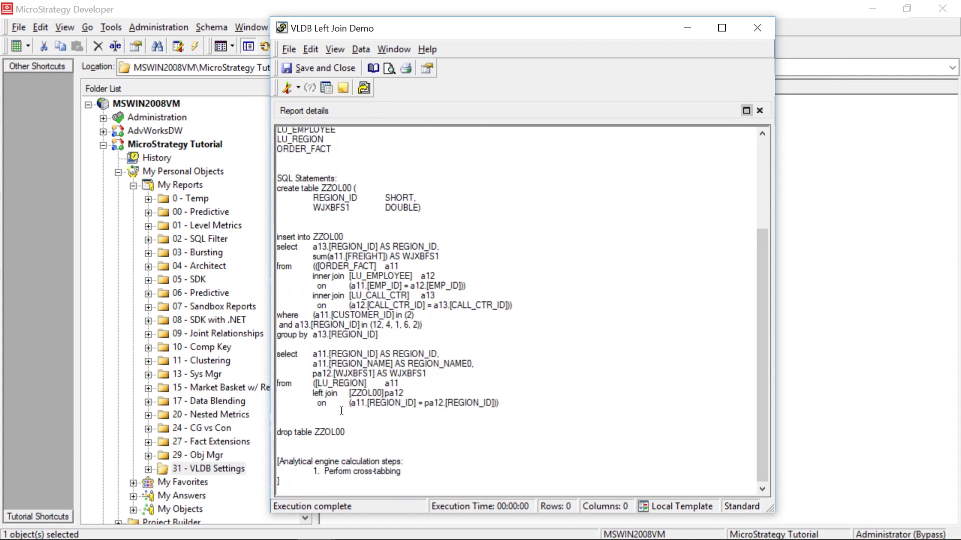
# Step: Show the report in Grid View and widen its window so the Customer and Region report filter reads on one line
pyautogui.click(298, 89)
pyautogui.click(305, 121)
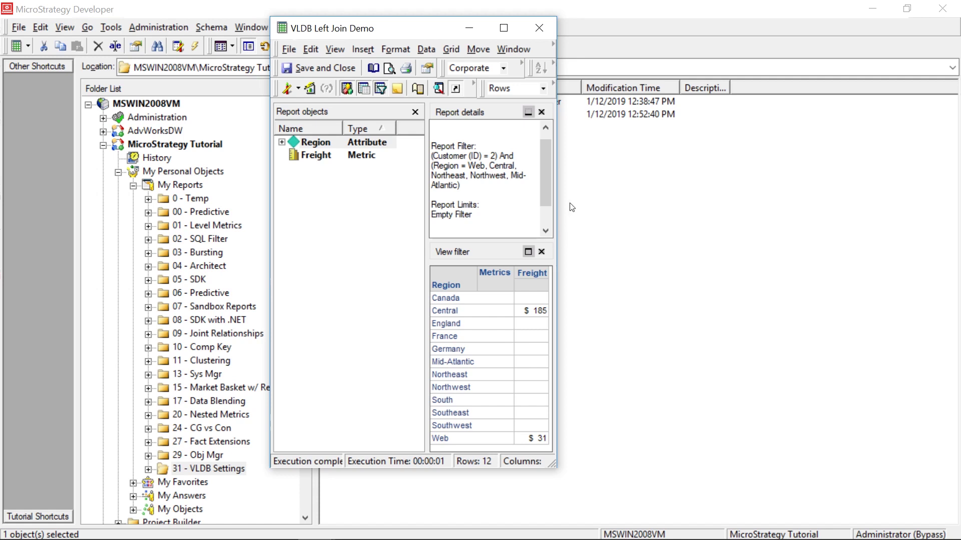
pyautogui.moveTo(556, 206); pyautogui.dragTo(730, 232)
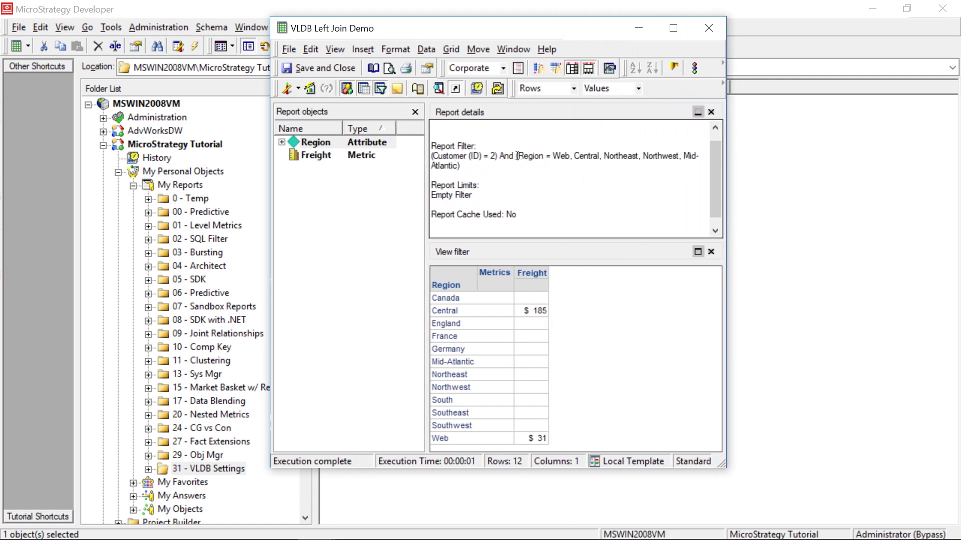
pyautogui.moveTo(725, 176); pyautogui.dragTo(773, 181)
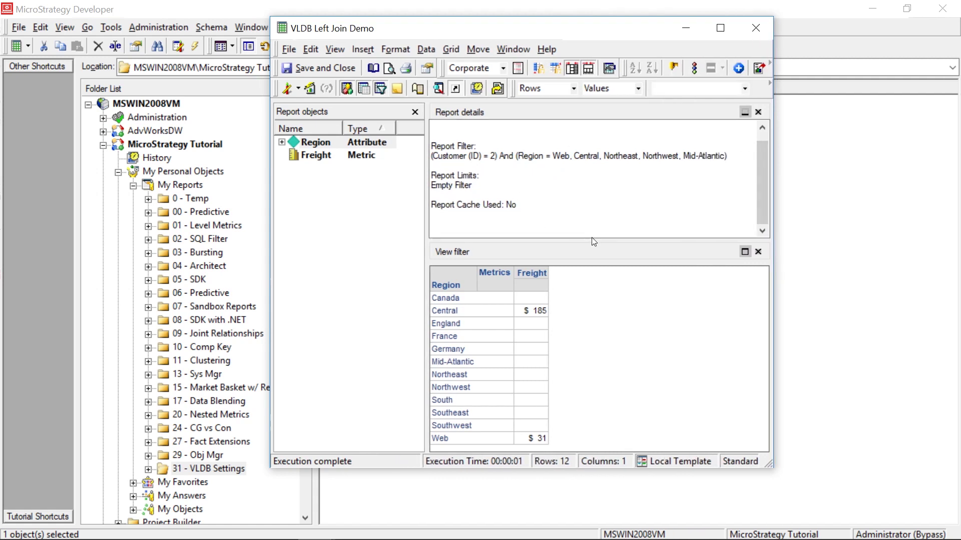